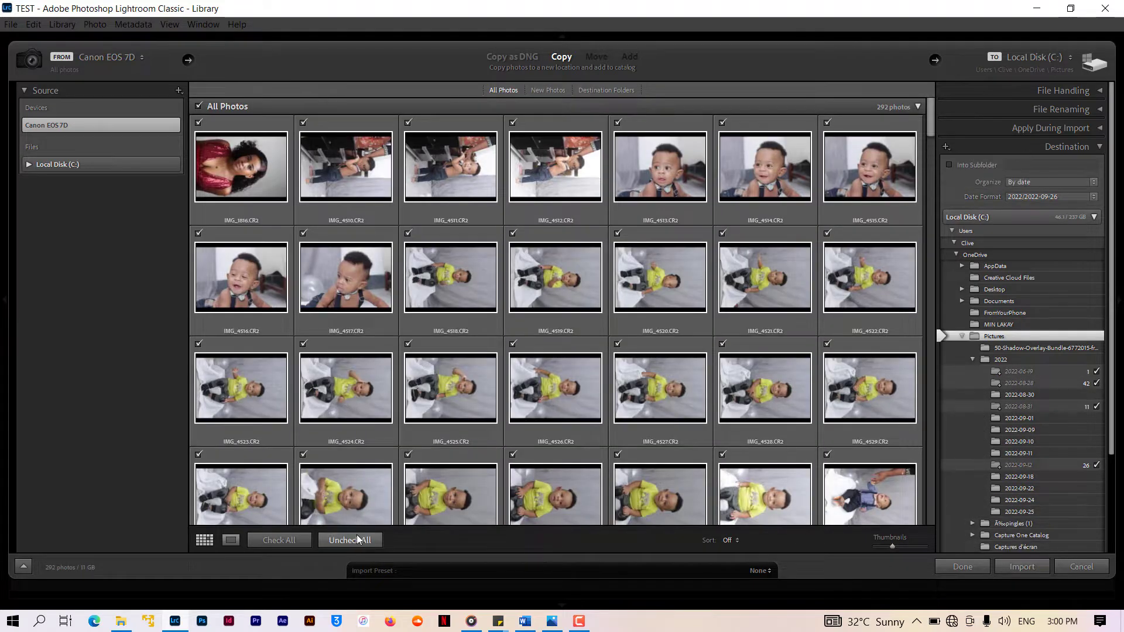
Step: Uncheck all camera photos, select only IMG_4547.CR2 and import it
left_click(350, 540)
scroll(640, 280, "down", 5)
left_click(582, 312)
key("space")
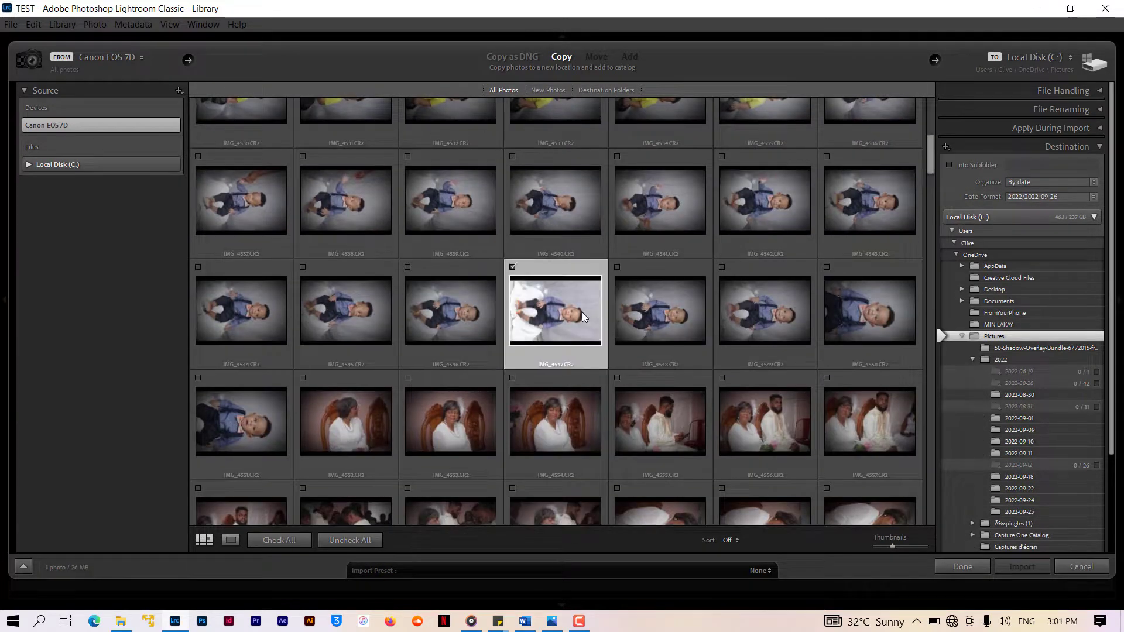
key("Return")
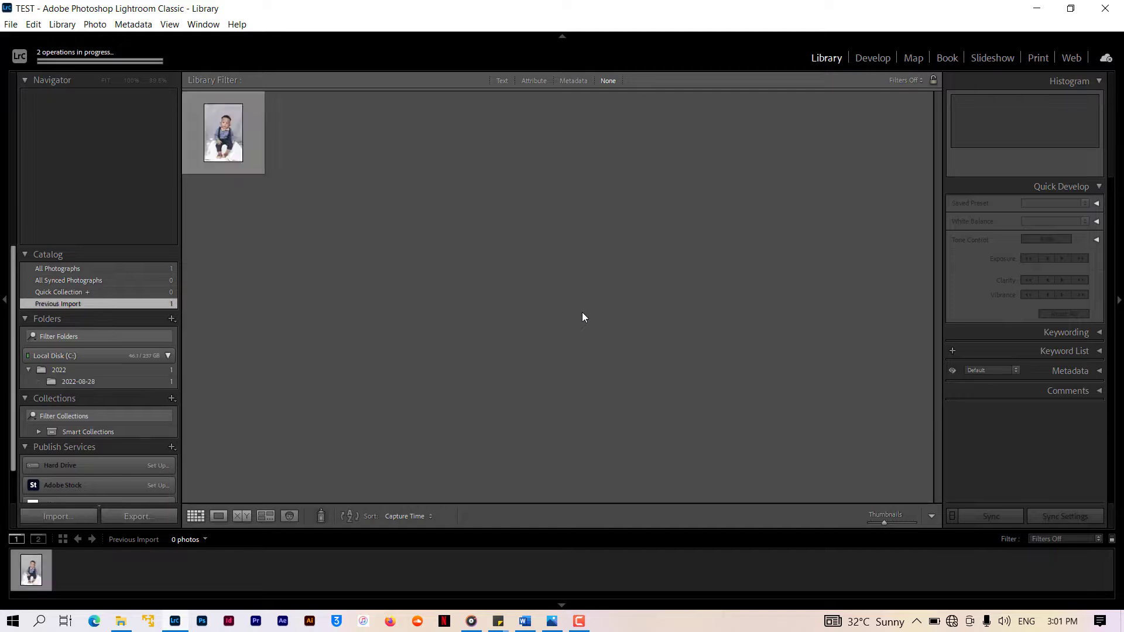
Step: Open the imported photo in the Develop module and check the boy's face up close
left_click(871, 58)
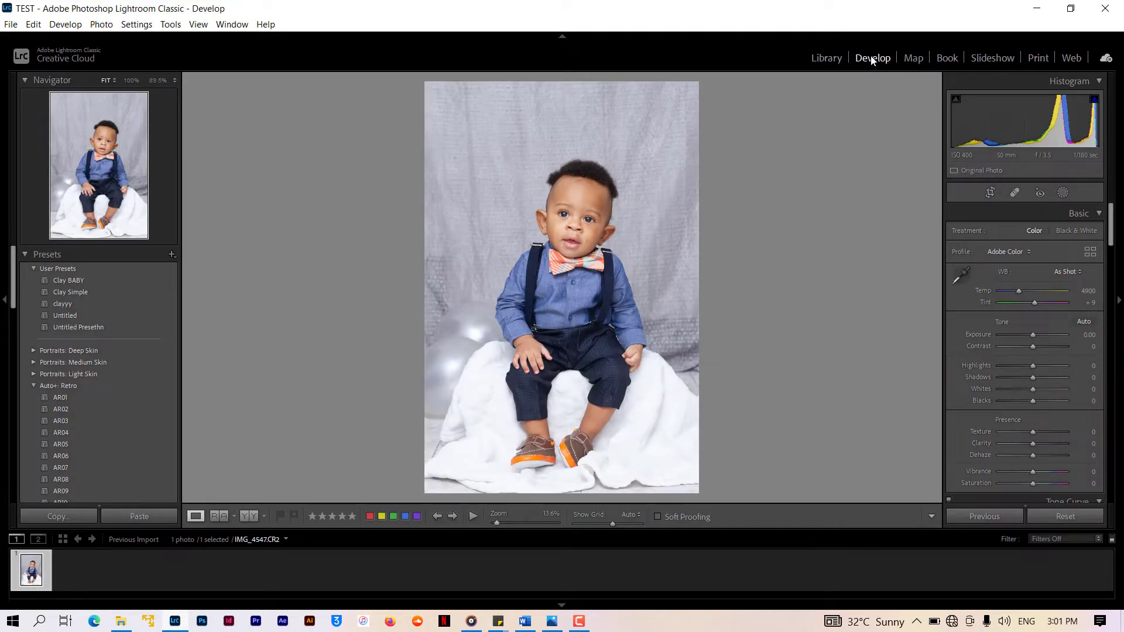
left_click(584, 204)
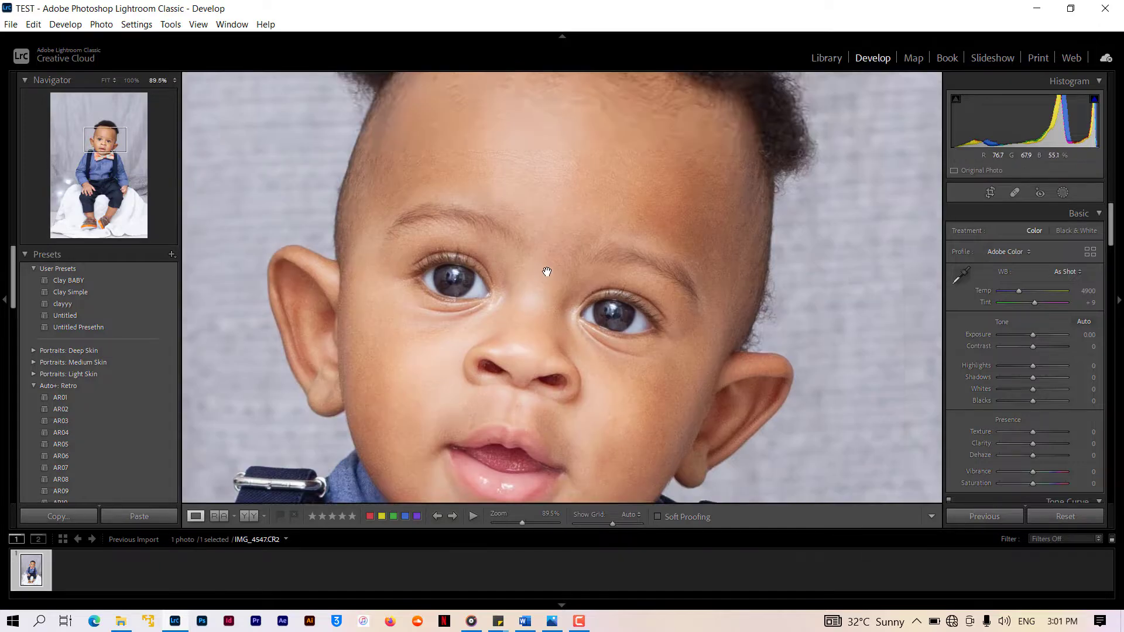
left_click(582, 206)
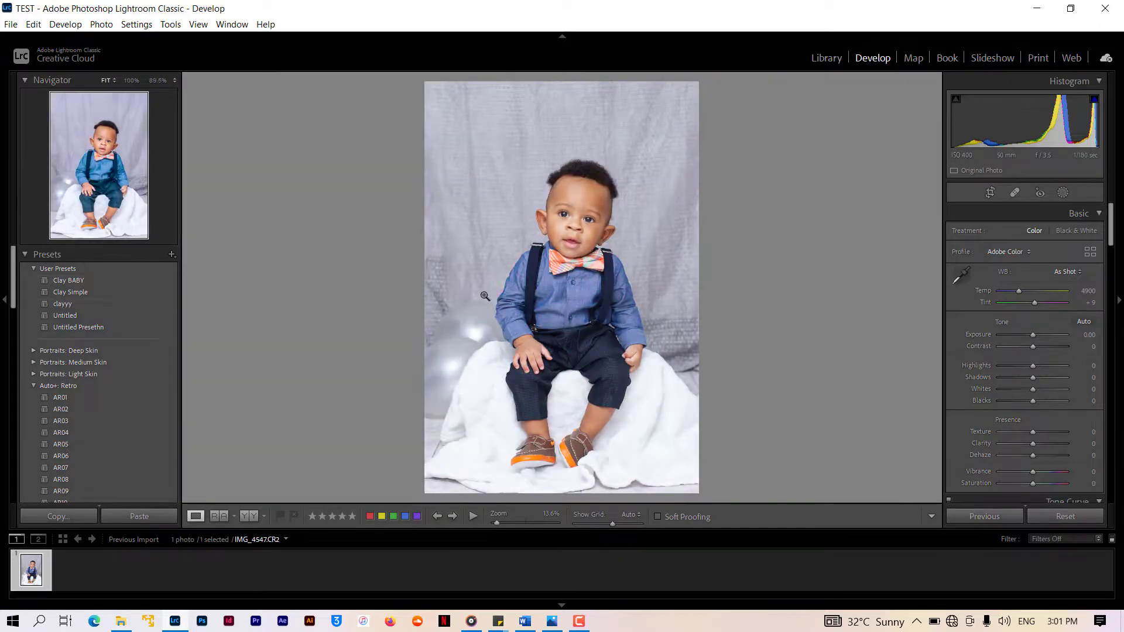
left_click(581, 206)
left_click(582, 206)
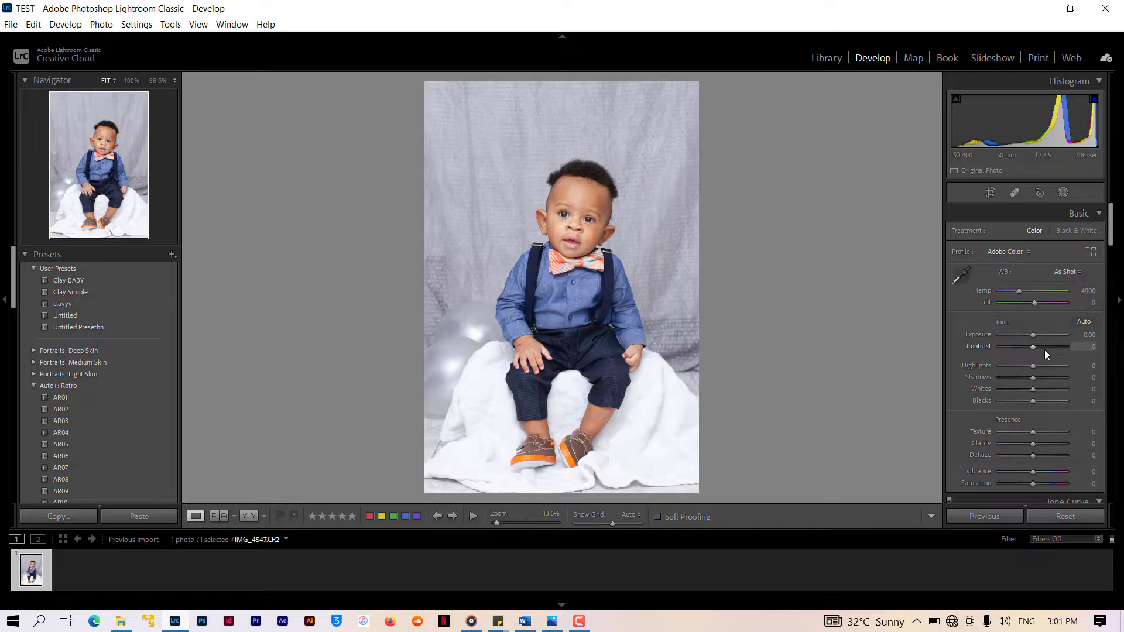
Step: Set Exposure to +0.10, apply the Auto tone adjustment and raise Texture to +7
left_click(1034, 334)
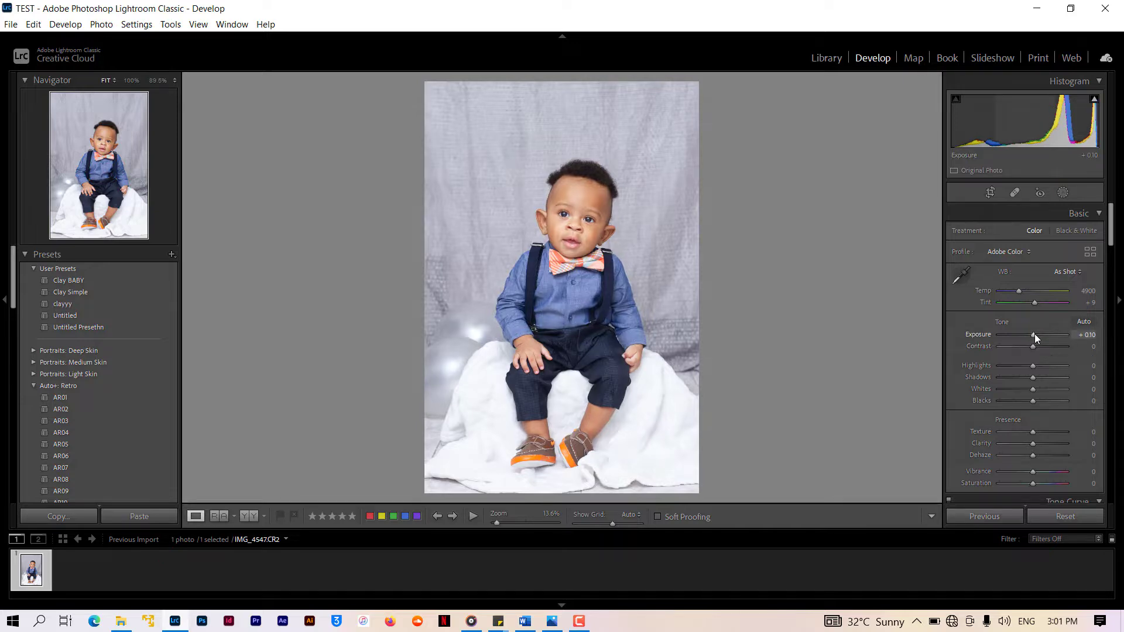
left_click(1082, 321)
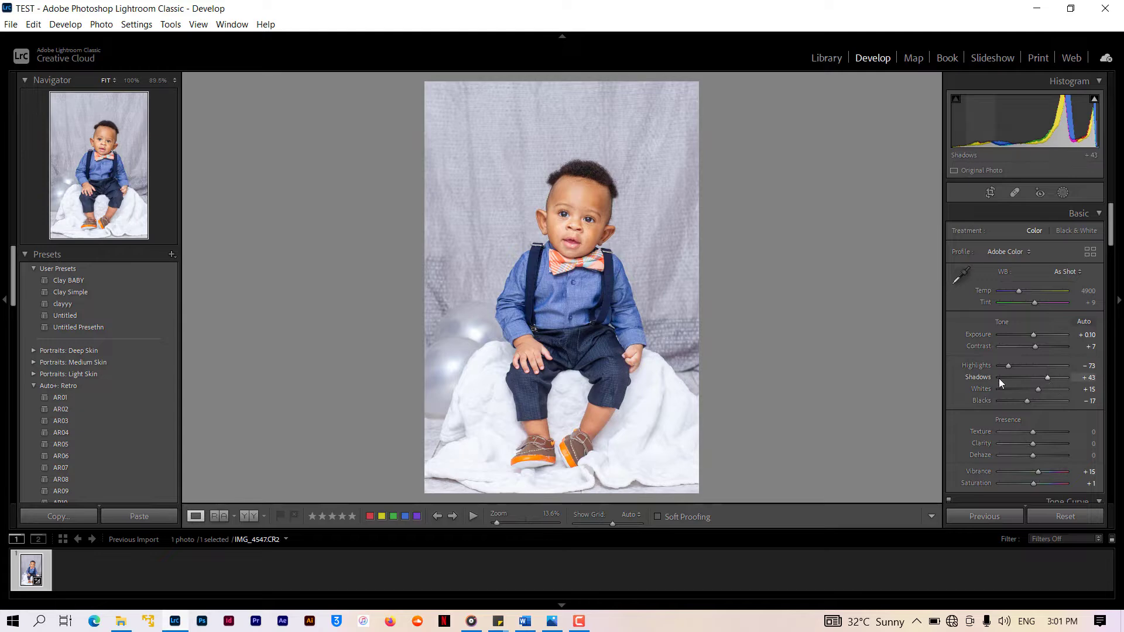
scroll(1036, 403, "down", 1)
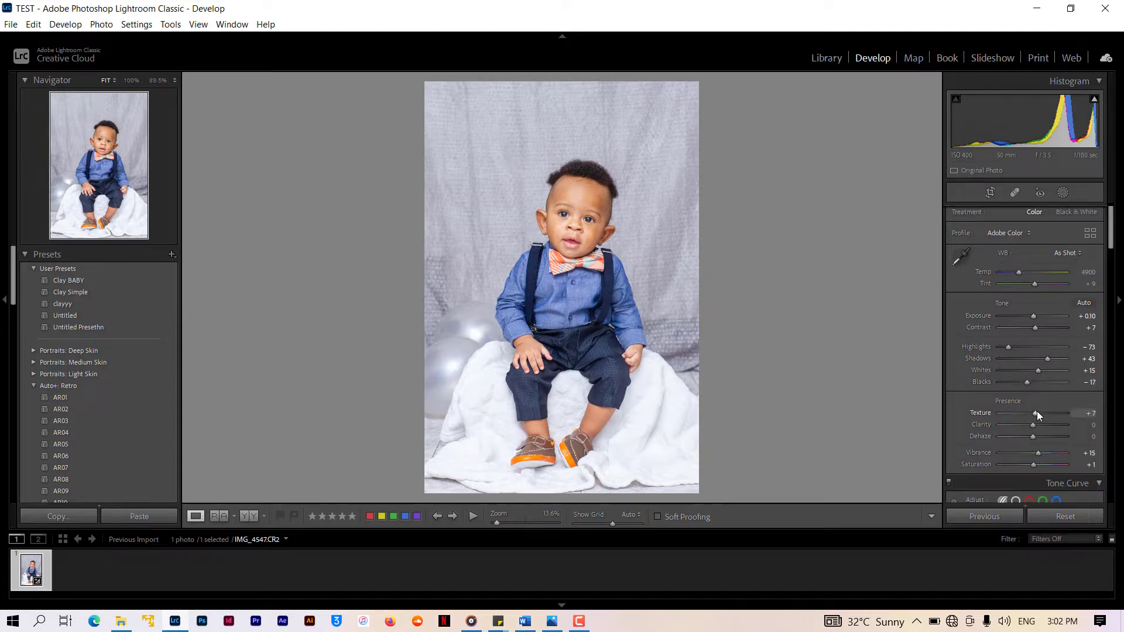
Step: Create a luminance range mask over the bright blanket and backdrop, and subtract the boy from it with a size 10 brush
left_click(1062, 193)
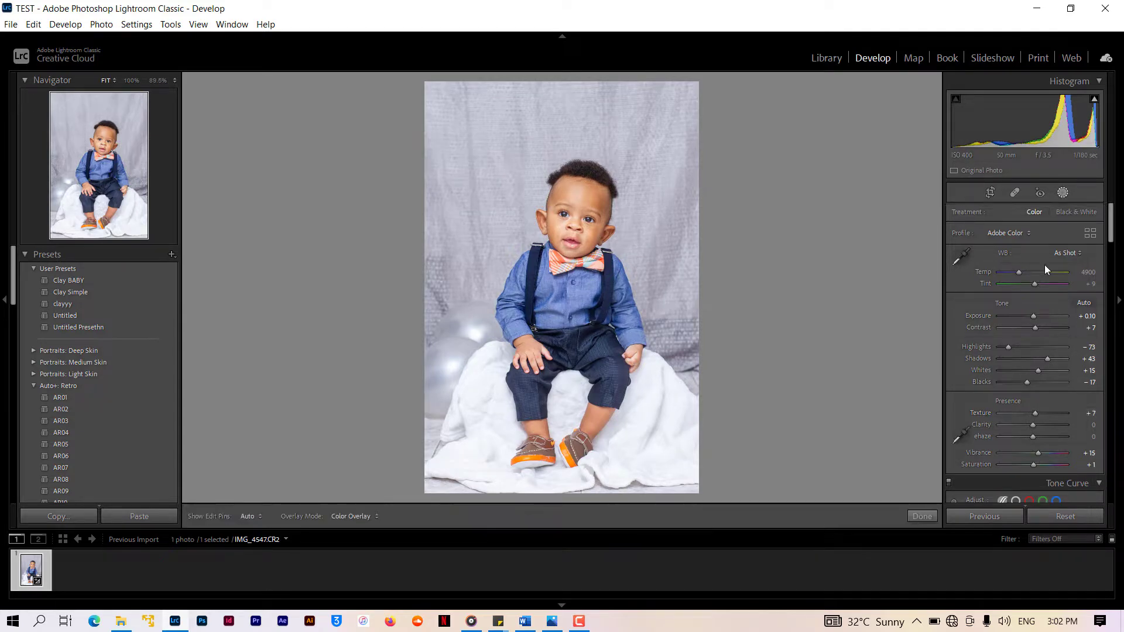
left_click(992, 326)
mouse_move(979, 239)
left_mouse_down()
mouse_move(1039, 234)
mouse_move(1011, 240)
mouse_move(1030, 238)
left_mouse_up()
left_click(906, 161)
left_click(916, 226)
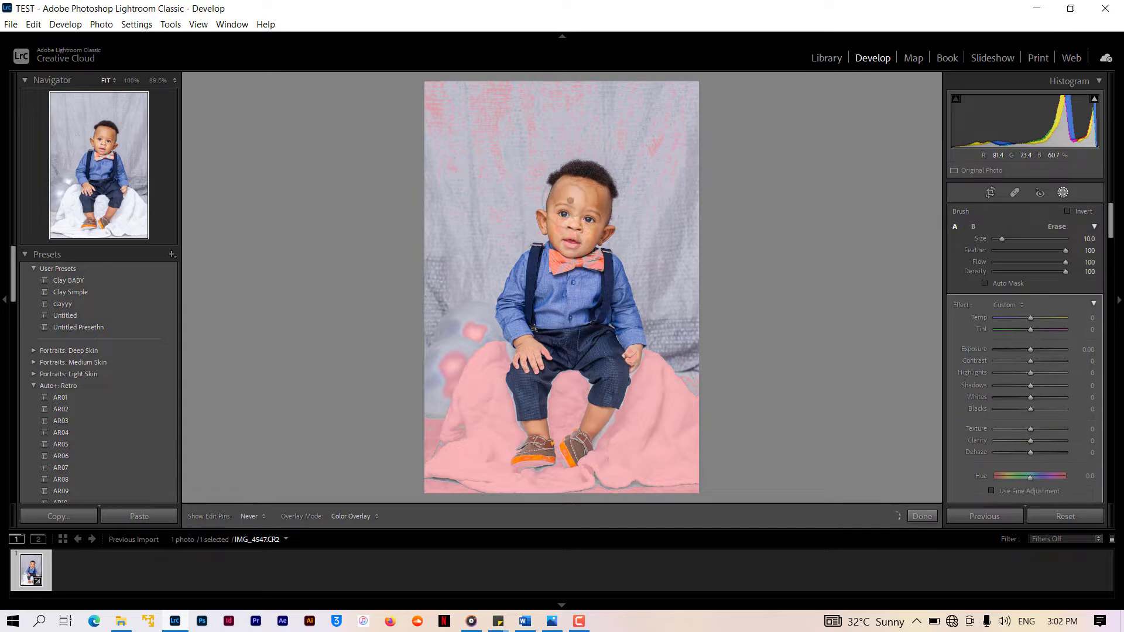
Step: Select Mask 1, lower its Highlights to -39 and finish masking
left_click(1063, 193)
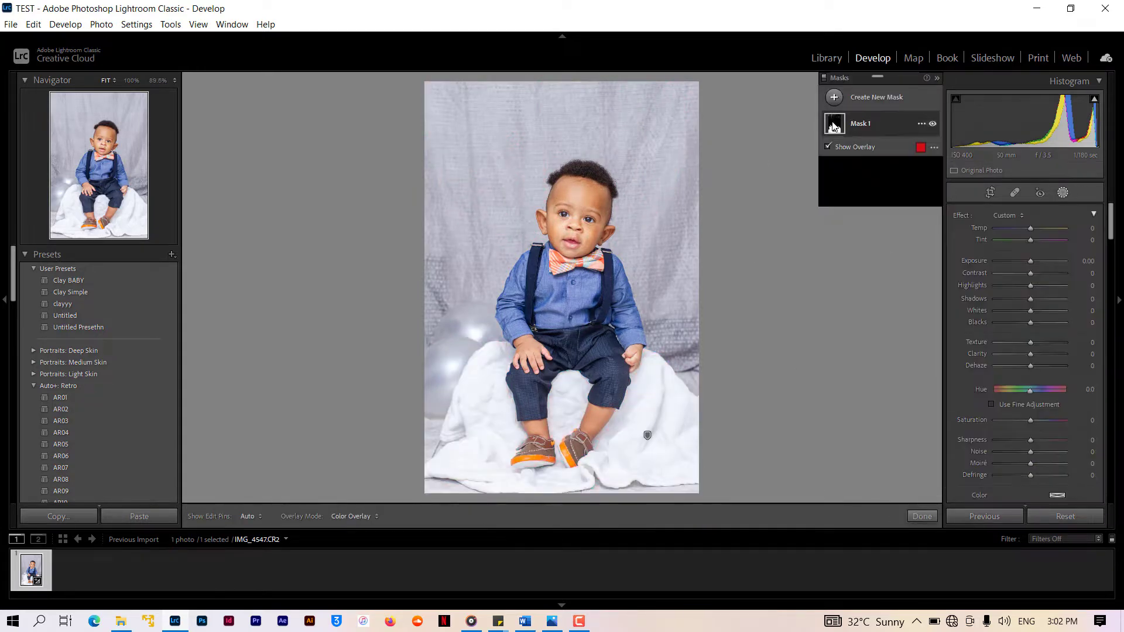
left_click(864, 123)
left_click(1015, 284)
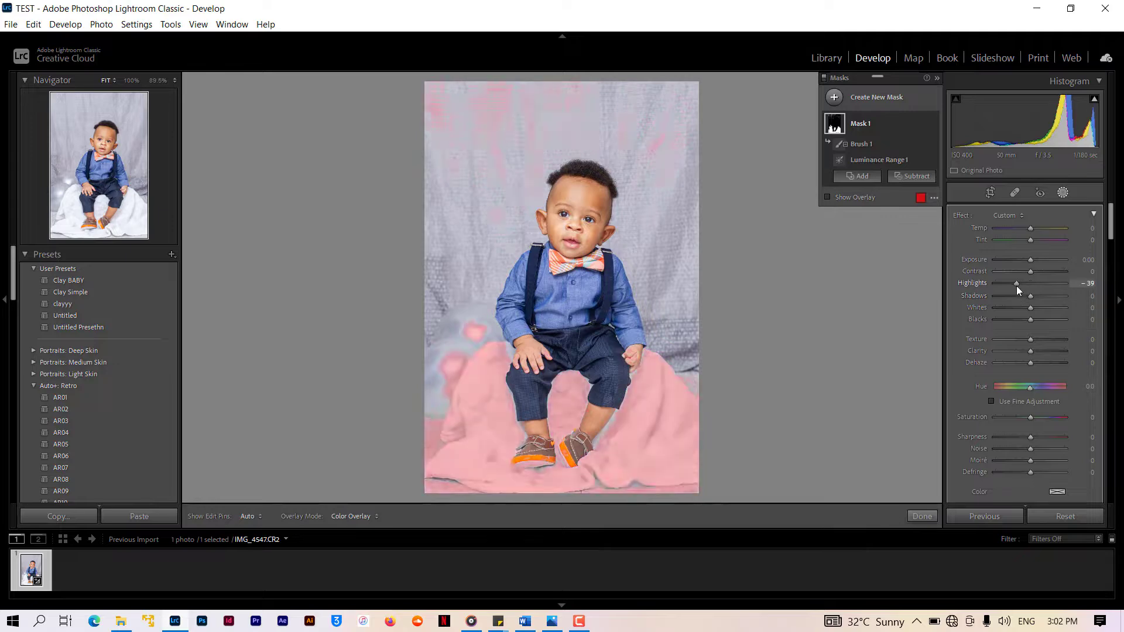
left_click(1062, 193)
Step: Set Vibrance to +30 and adjust the Tone Curve regions to Darks +20 and Shadows -25
scroll(1019, 398, "down", 3)
left_click_drag(1037, 370, 1044, 370)
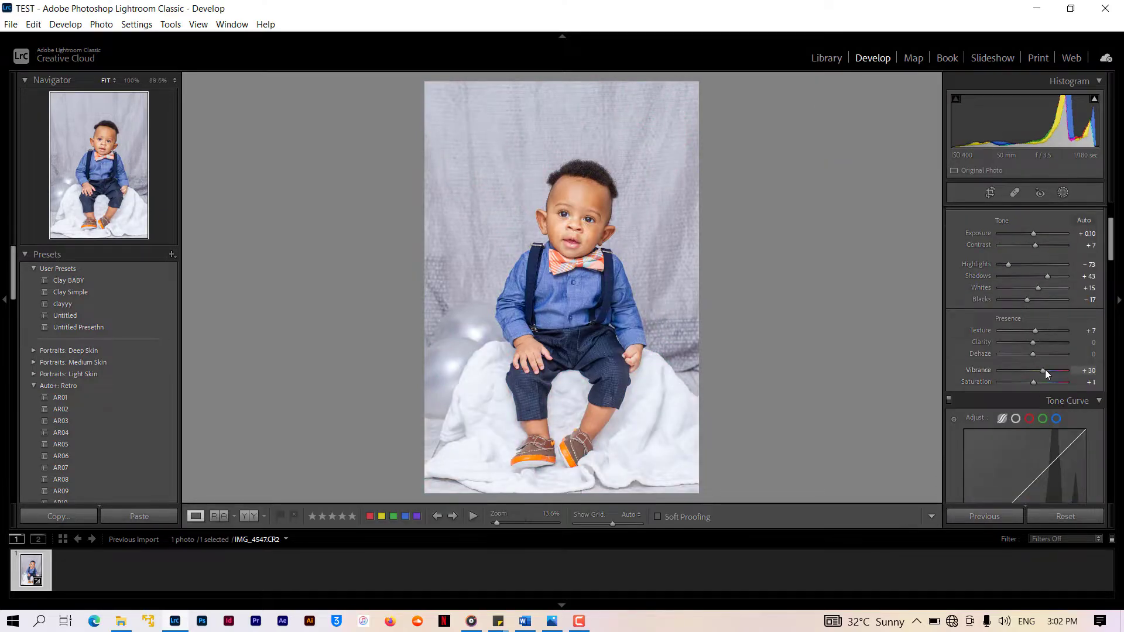
scroll(1042, 392, "down", 3)
left_click_drag(1032, 464, 1022, 477)
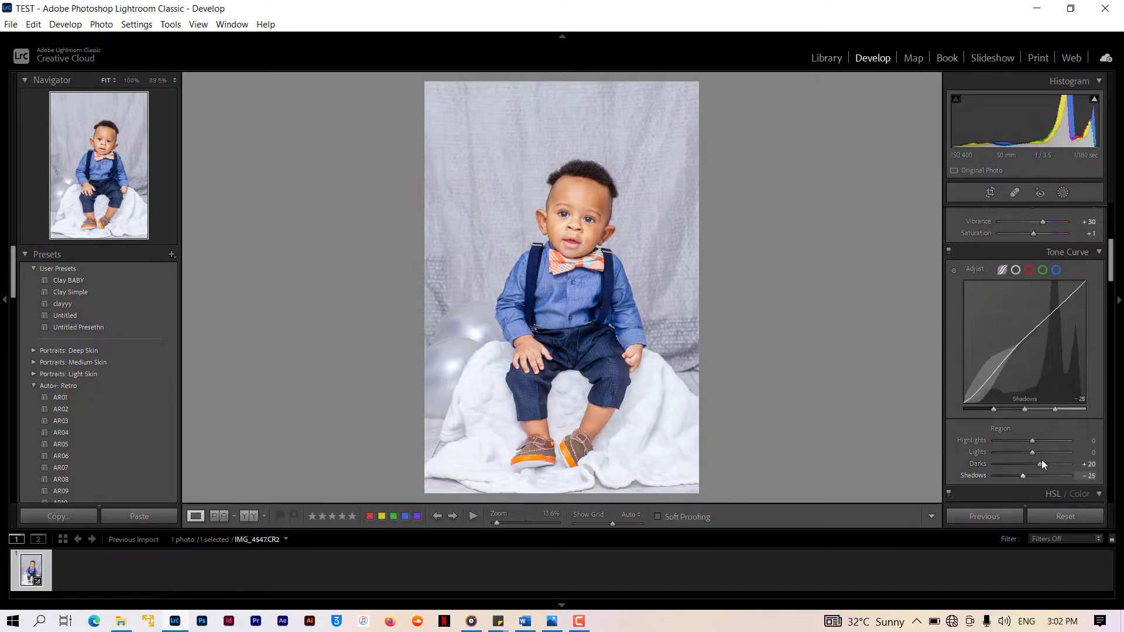
Step: Use the Color Grading wheels to tint midtones and shadows blue and the highlights a warm orange
scroll(1041, 458, "down", 6)
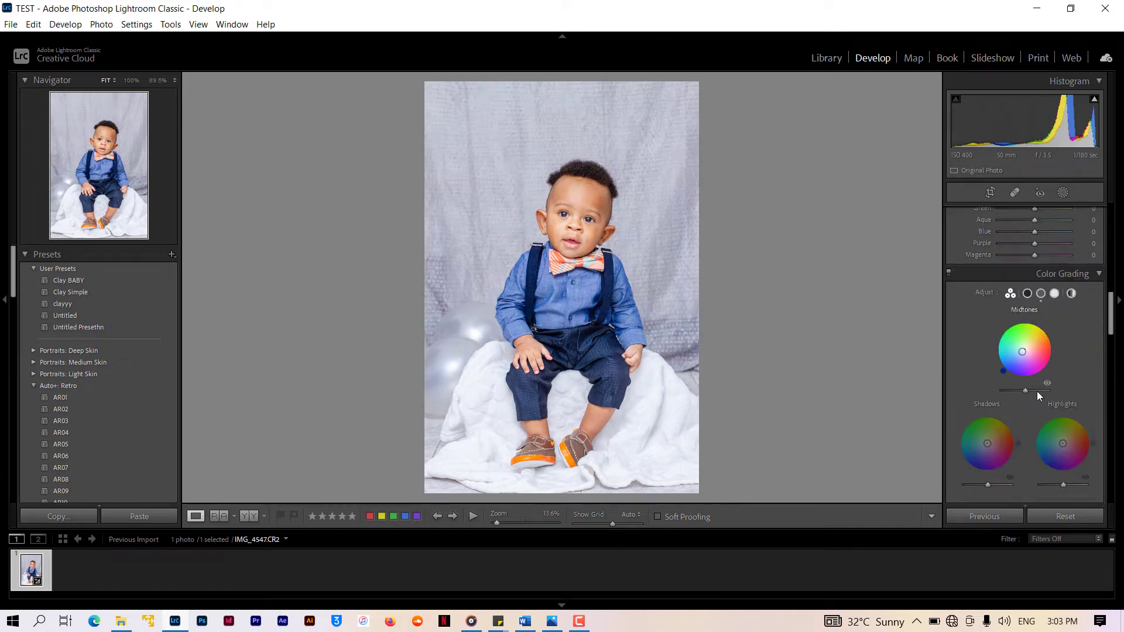
scroll(1037, 396, "down", 1)
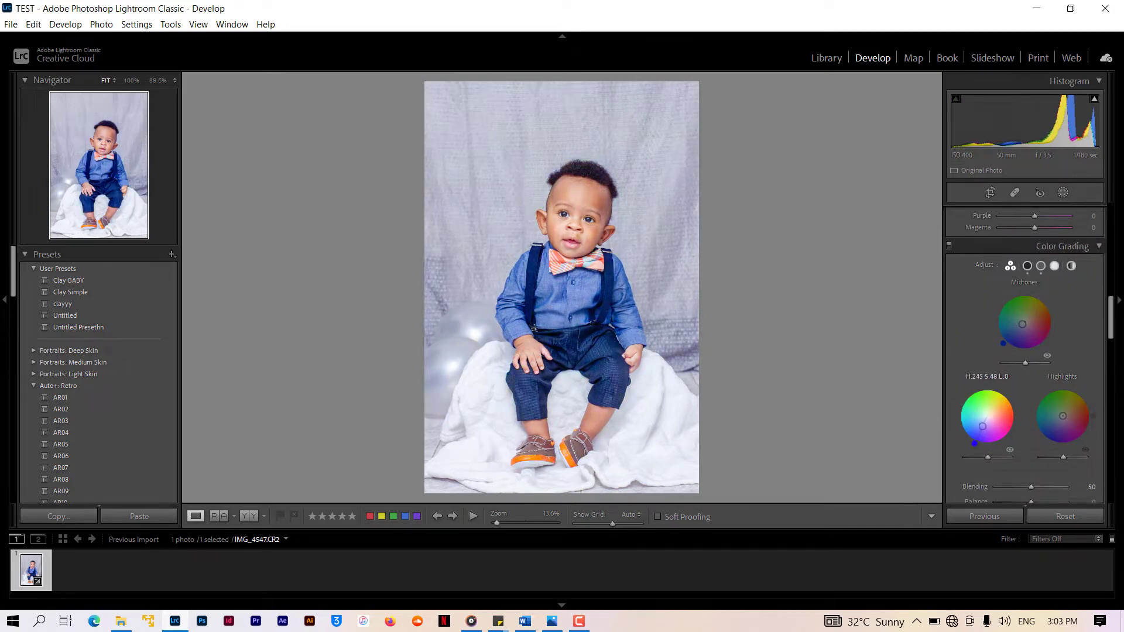
left_click_drag(982, 426, 988, 419)
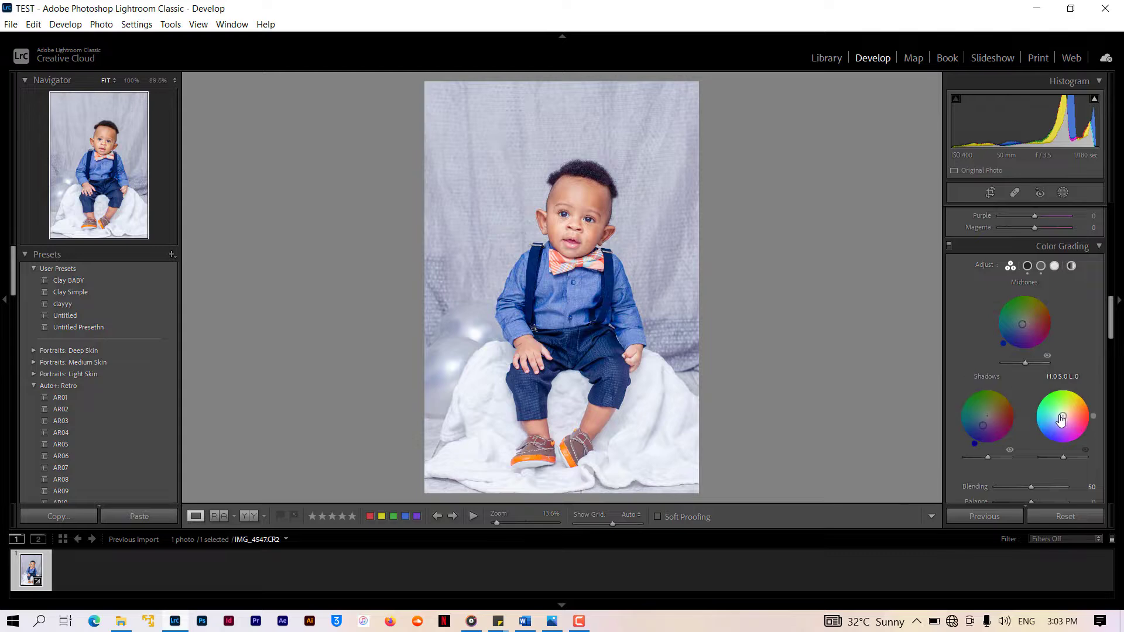
mouse_move(1062, 416)
left_mouse_down()
mouse_move(1071, 394)
mouse_move(1067, 413)
left_mouse_up()
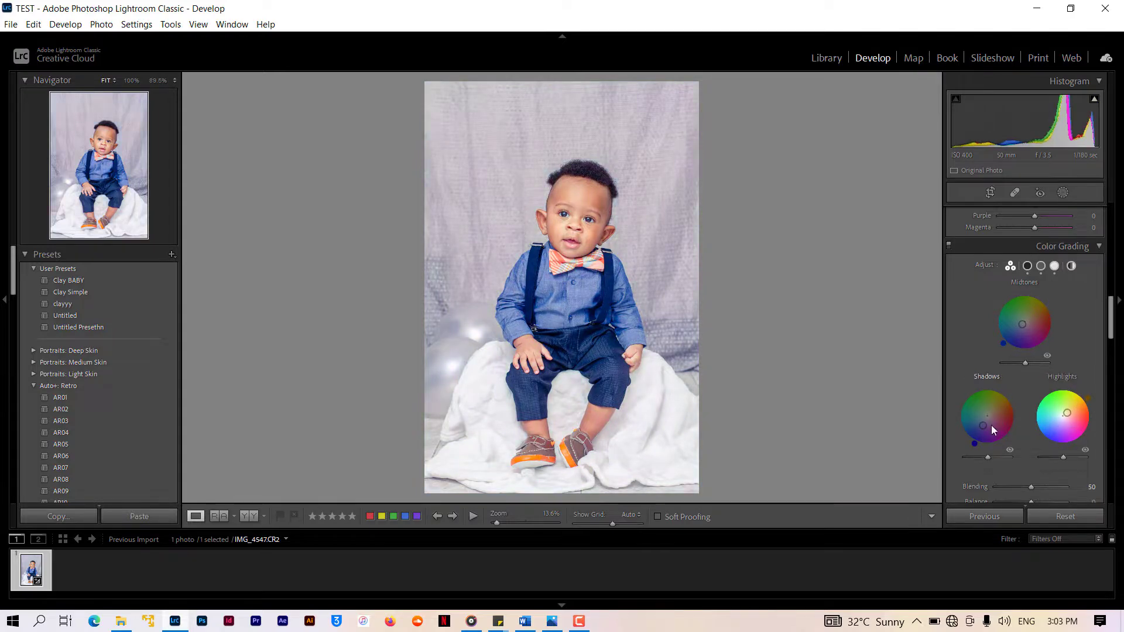
Step: Refine the shadow tint, darken the shadows and fine-tune the midtone and highlight luminance in Color Grading
left_click_drag(993, 430, 973, 457)
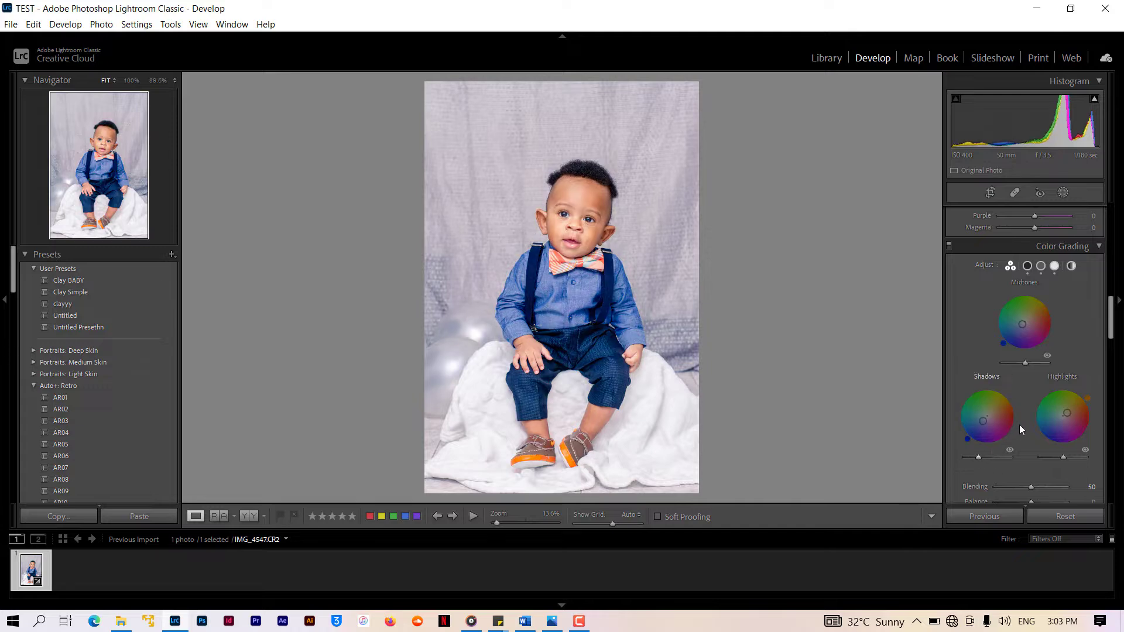
mouse_move(1024, 362)
left_mouse_down()
mouse_move(1006, 363)
mouse_move(1030, 363)
left_mouse_up()
mouse_move(1062, 457)
left_mouse_down()
mouse_move(1046, 458)
mouse_move(1063, 456)
left_mouse_up()
Step: Set the Blue Primary Saturation in Calibration to +40
scroll(1027, 420, "down", 5)
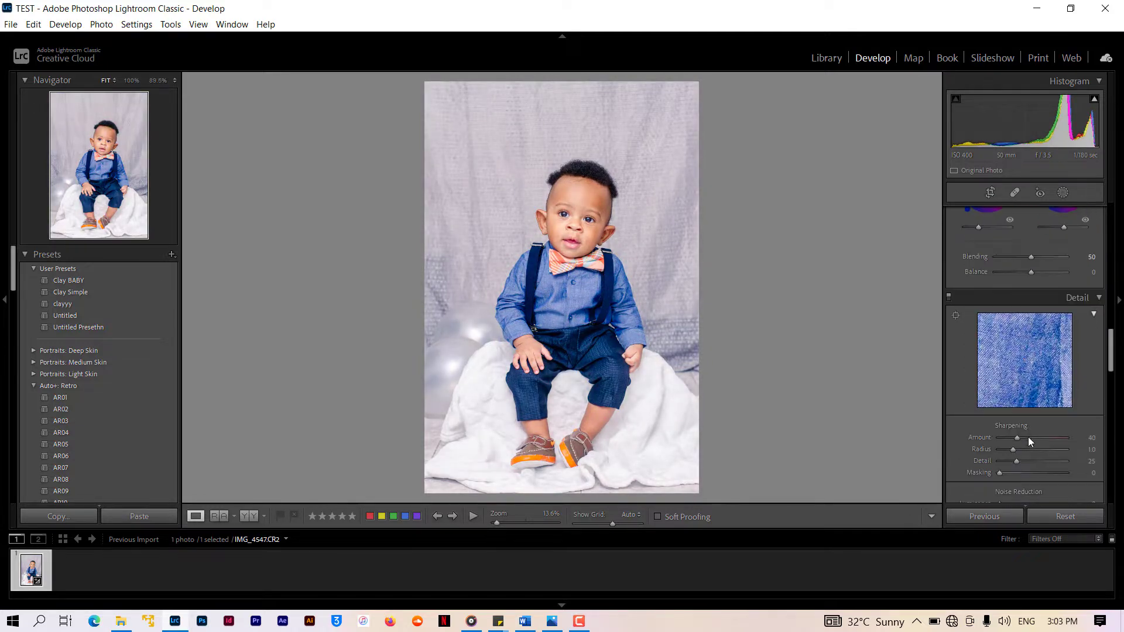
scroll(1028, 436, "down", 10)
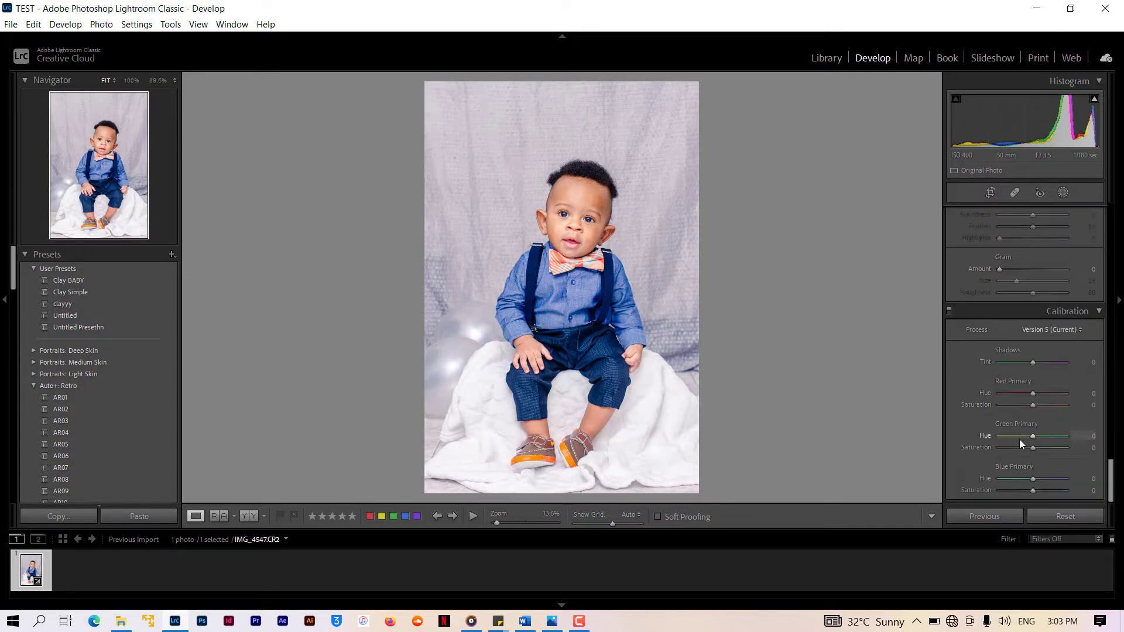
left_click_drag(1042, 490, 1056, 491)
Step: Examine the boy's face up close and compare the edited photo with the original side by side
left_click(579, 222)
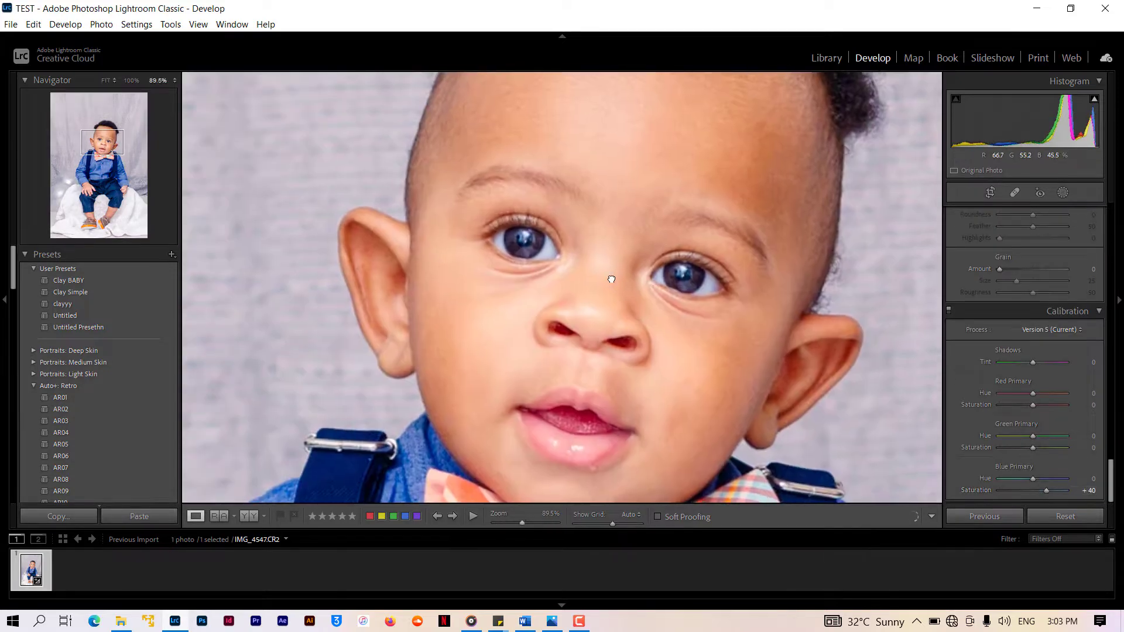
scroll(1030, 316, "up", 15)
left_click(686, 279)
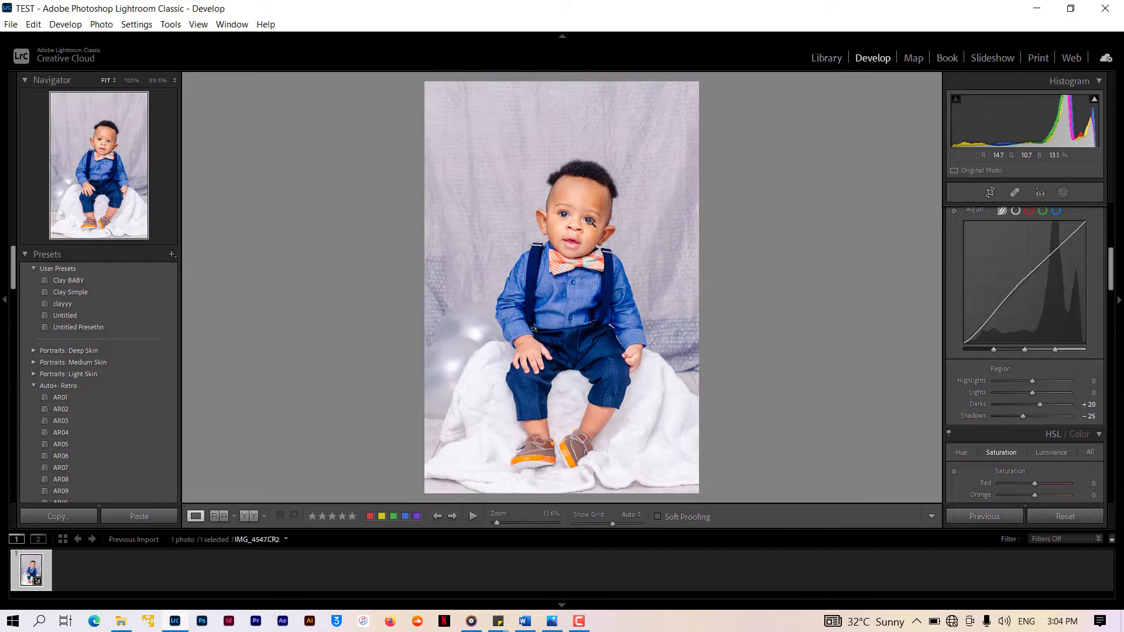
left_click(590, 221)
left_click(591, 223)
left_click(249, 516)
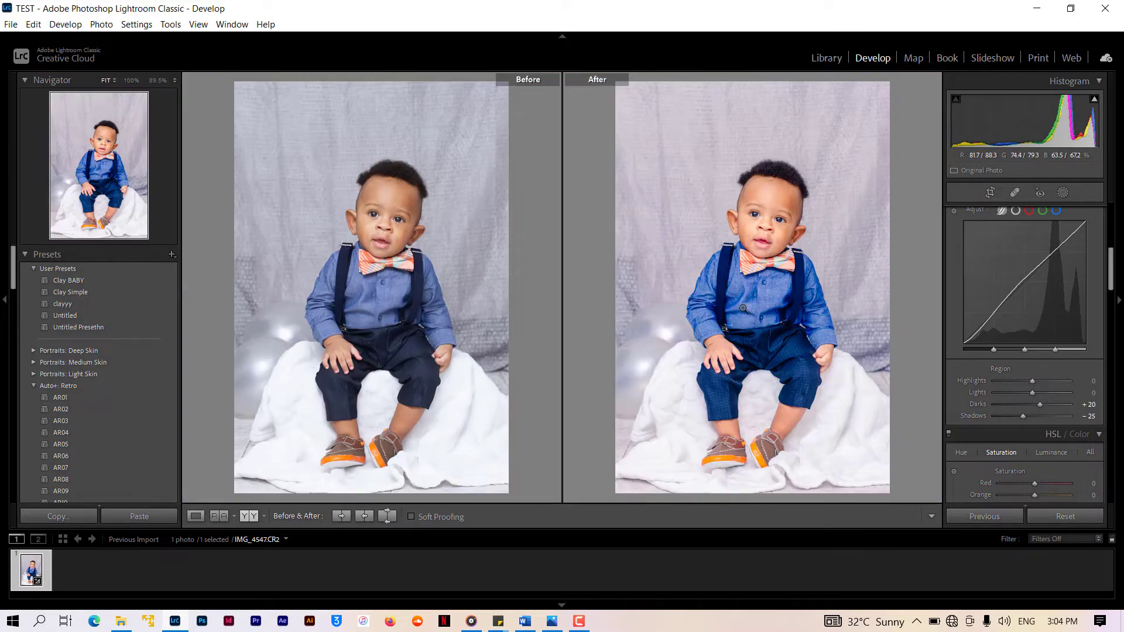
left_click(778, 220)
left_click(778, 217)
left_click(771, 216)
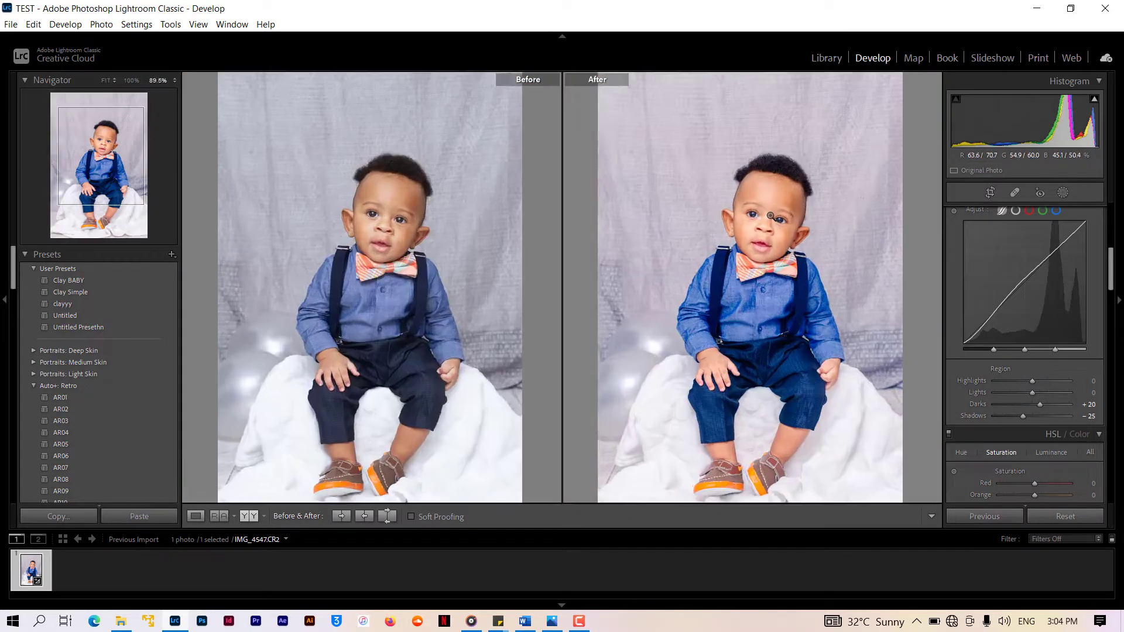
left_click(771, 217)
Step: Export the edited photo as IMG_4547.JPG to the Export folder and have it open in Photoshop
left_click(11, 24)
left_click(259, 198)
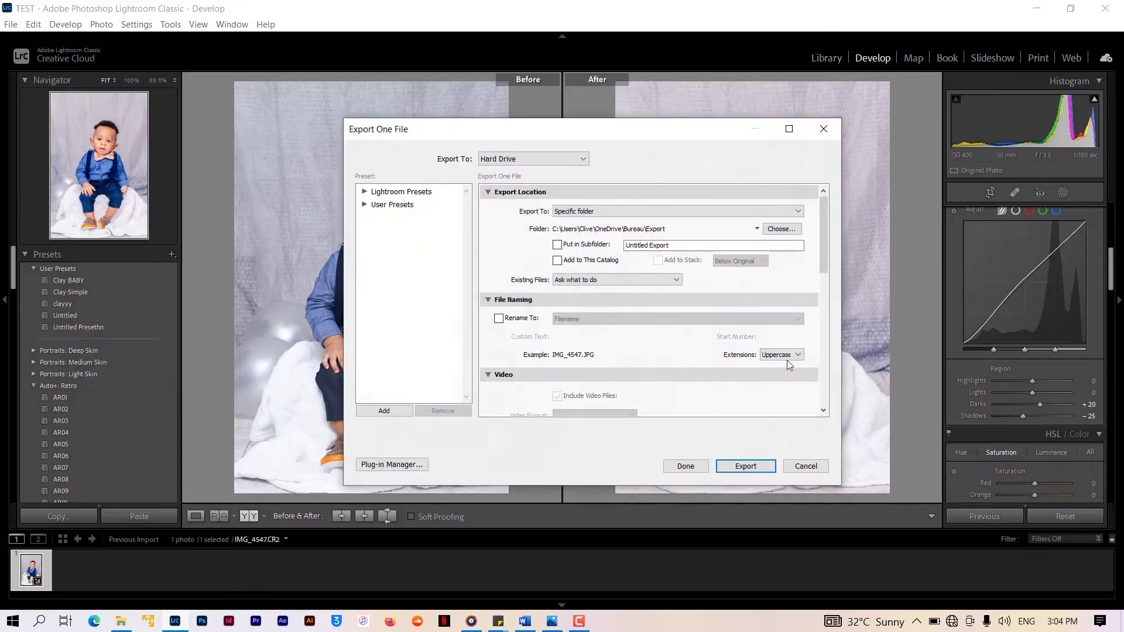
scroll(761, 380, "down", 10)
left_click(643, 383)
left_click(673, 430)
left_click(738, 466)
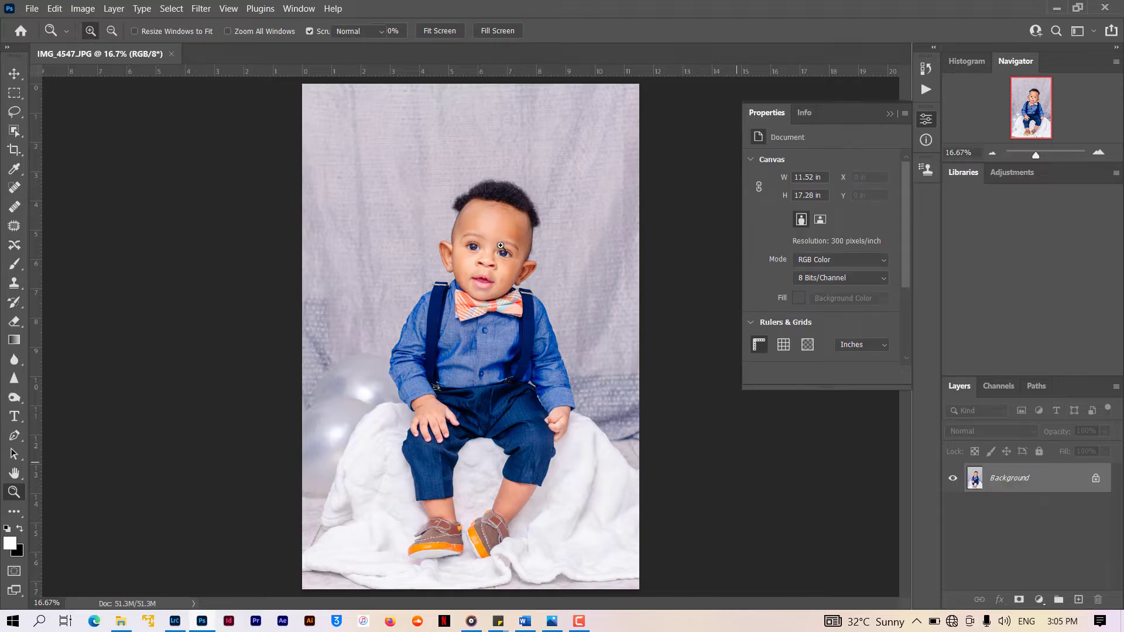
Step: Duplicate the background layer and retouch the blemishes on the boy's forehead on the copy with the Patch tool
key("ctrl+j")
left_click(502, 257)
left_click(500, 257)
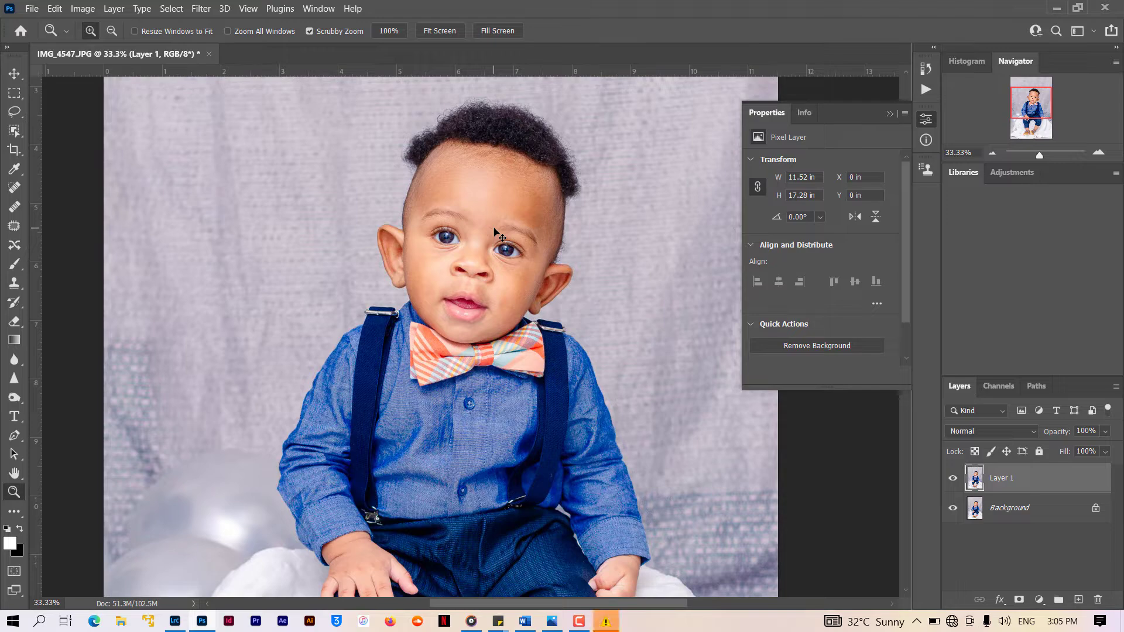
left_click(498, 234)
key("ctrl+plus")
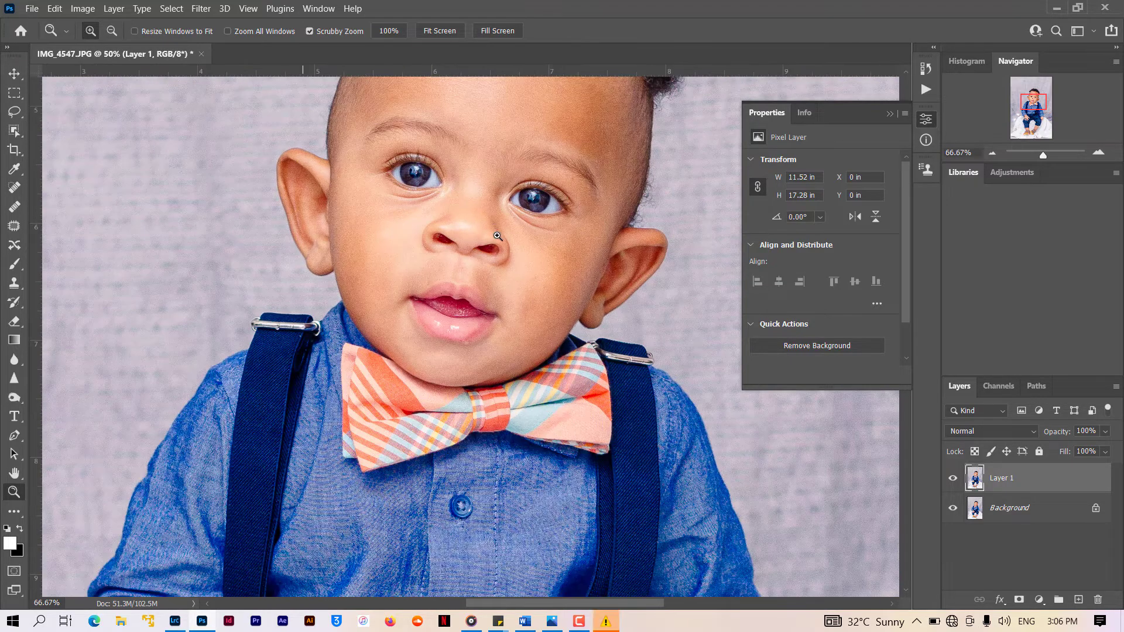
left_click(667, 313)
scroll(668, 314, "up", 3)
left_click(515, 198)
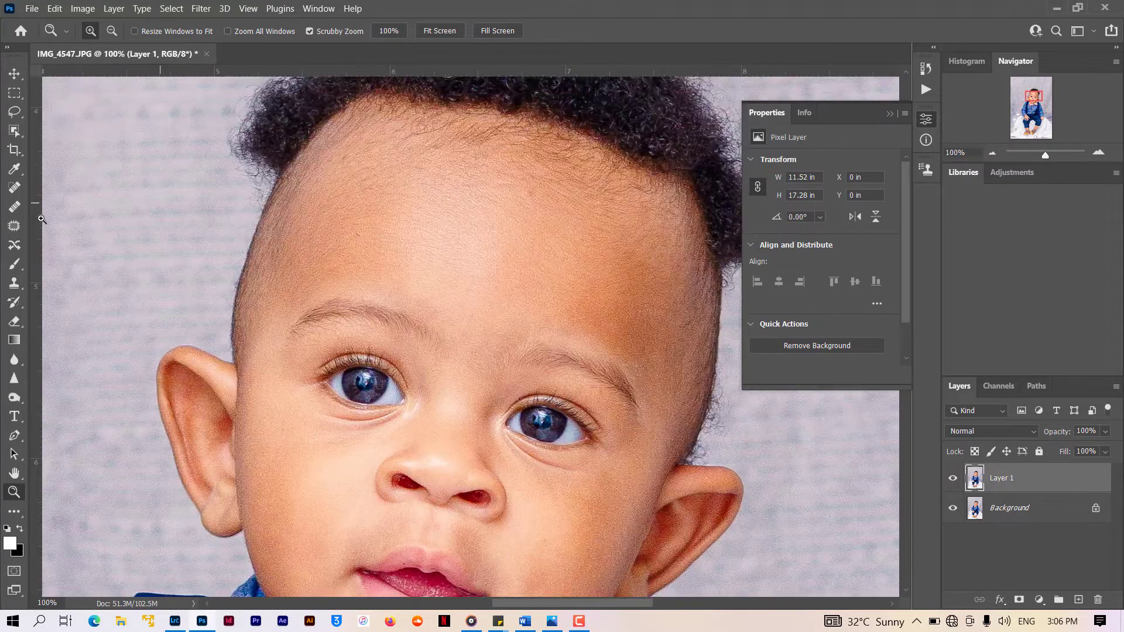
left_click(14, 226)
mouse_move(487, 192)
left_mouse_down()
mouse_move(548, 202)
mouse_move(524, 268)
left_mouse_up()
left_click_drag(351, 223, 368, 225)
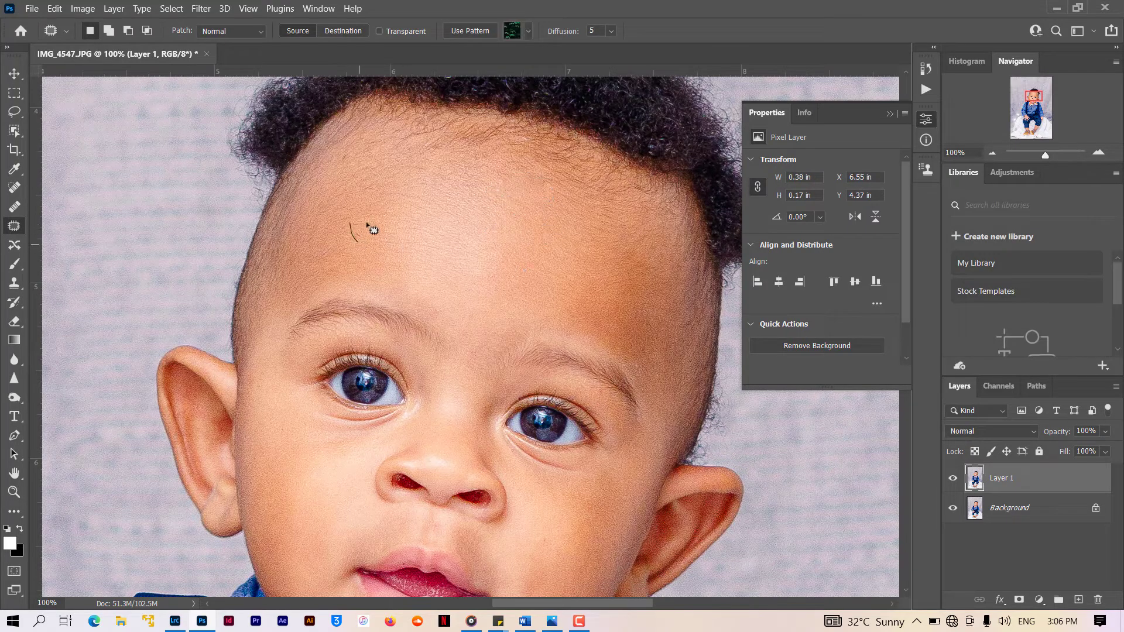
key("ctrl+d")
Step: Heal the spot below the boy's lower lip with the Spot Healing Brush at size 25 in Content-Aware mode
scroll(504, 292, "down", 3)
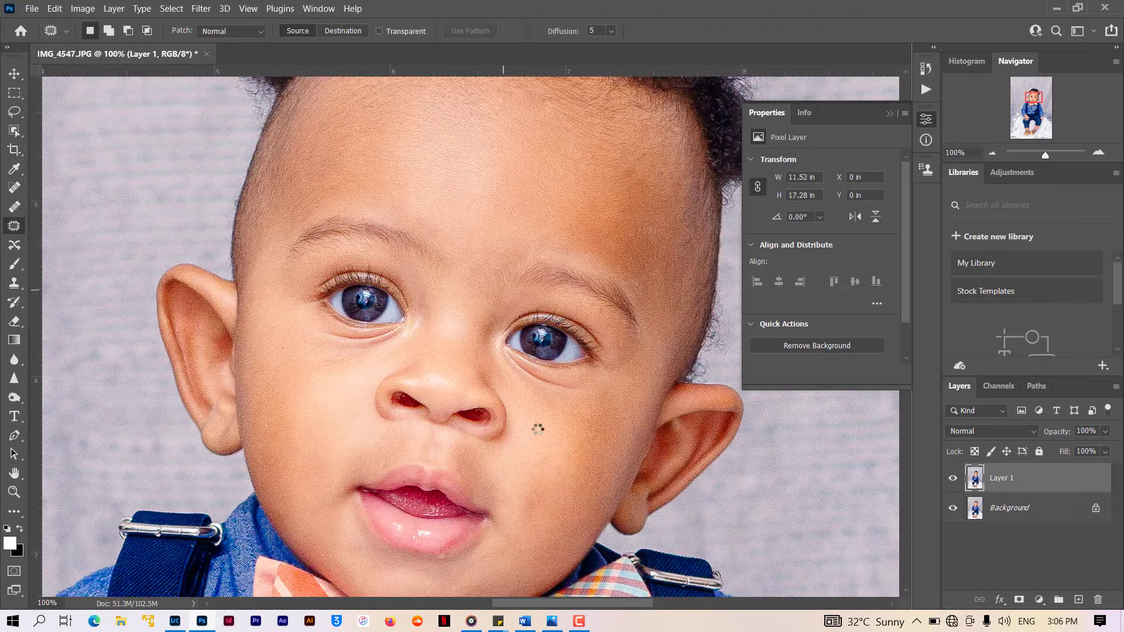
scroll(538, 429, "down", 5)
key("shift+j")
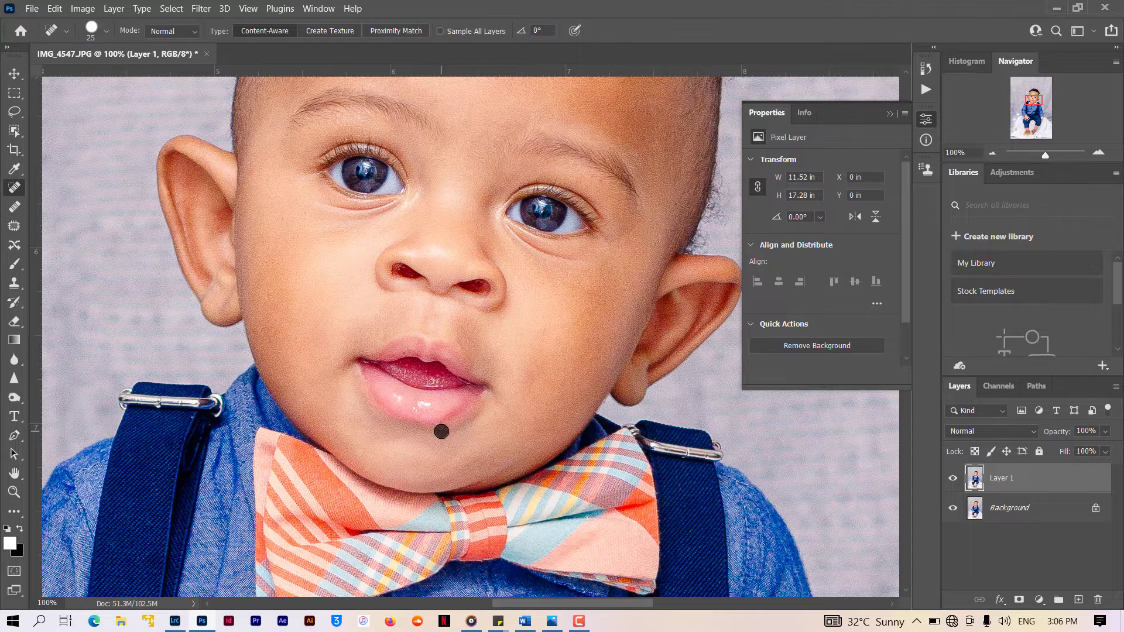
left_click(991, 153)
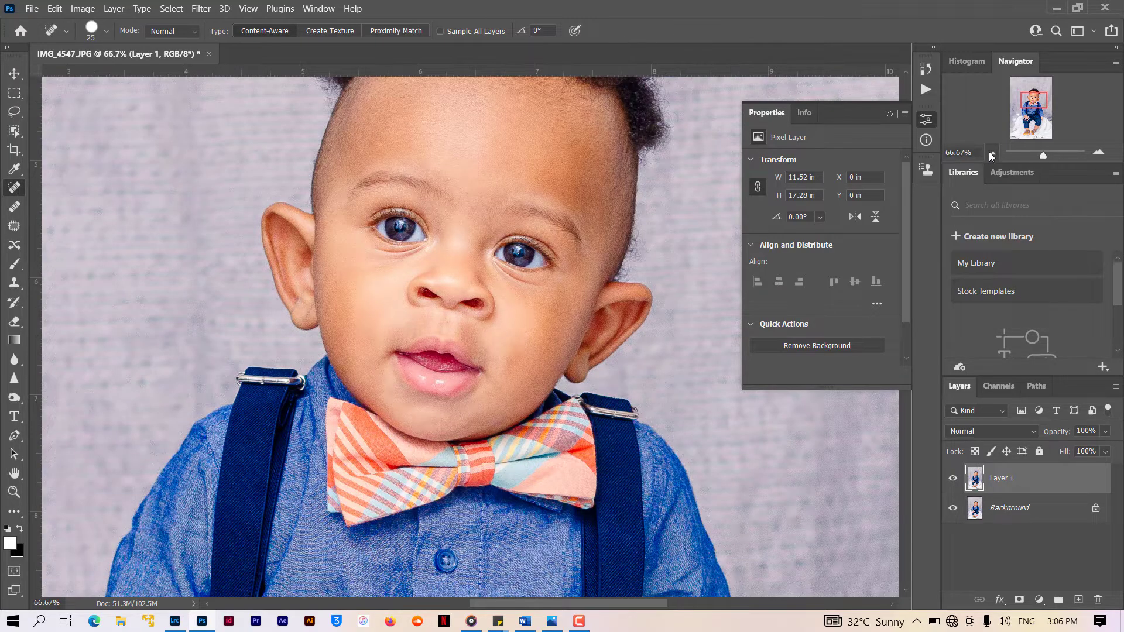
Step: Check the boy's hands and legs for remaining blemishes with the Spot Healing Brush at size 35
scroll(725, 413, "down", 15)
scroll(724, 412, "right", 2)
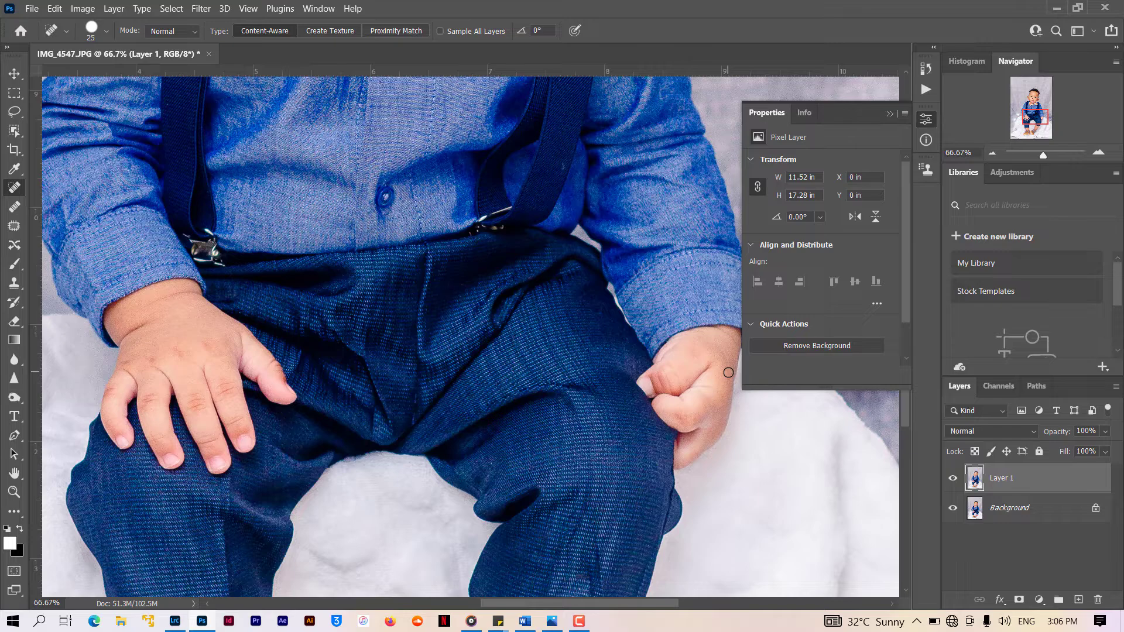
left_click_drag(1034, 117, 1031, 130)
key("]")
scroll(615, 295, "up", 20)
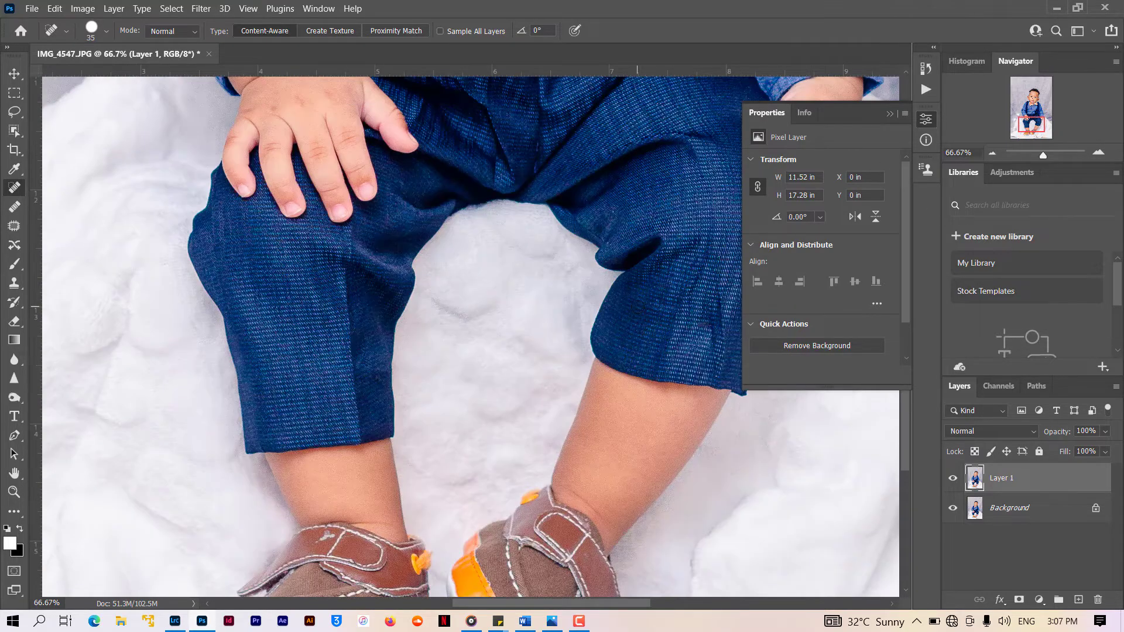
scroll(424, 268, "right", 1)
Step: Duplicate Layer 1 twice and hide the upper copy
key("ctrl+j")
key("ctrl+j")
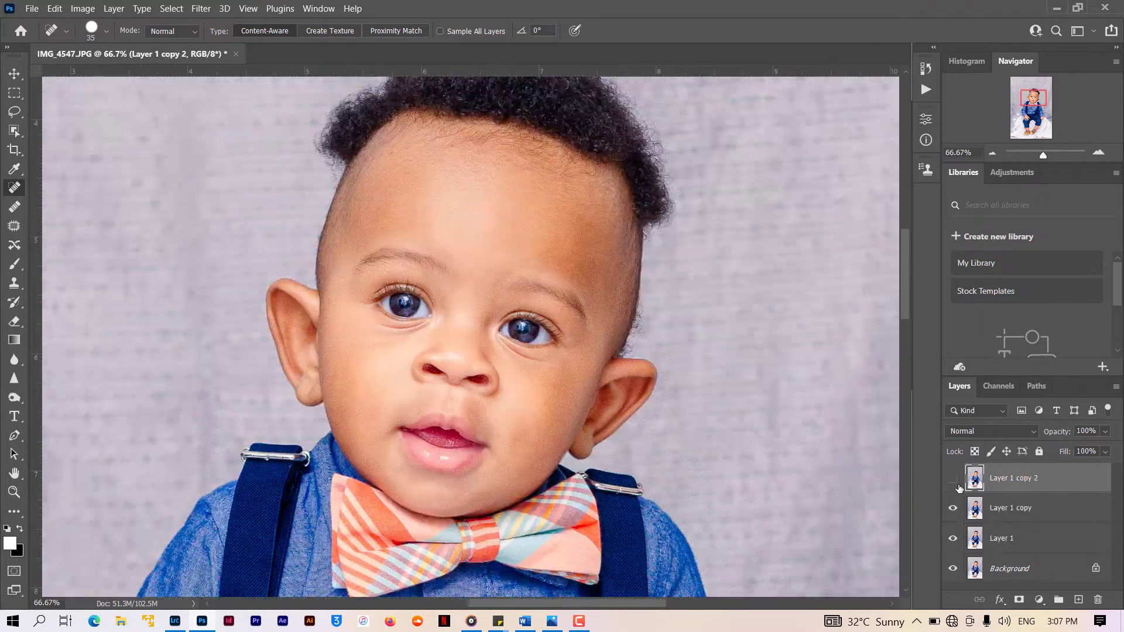
left_click(952, 477)
Step: Soften Layer 1 copy with a reduced-radius Gaussian Blur
left_click(1009, 508)
left_click(201, 9)
mouse_move(293, 183)
left_click(391, 241)
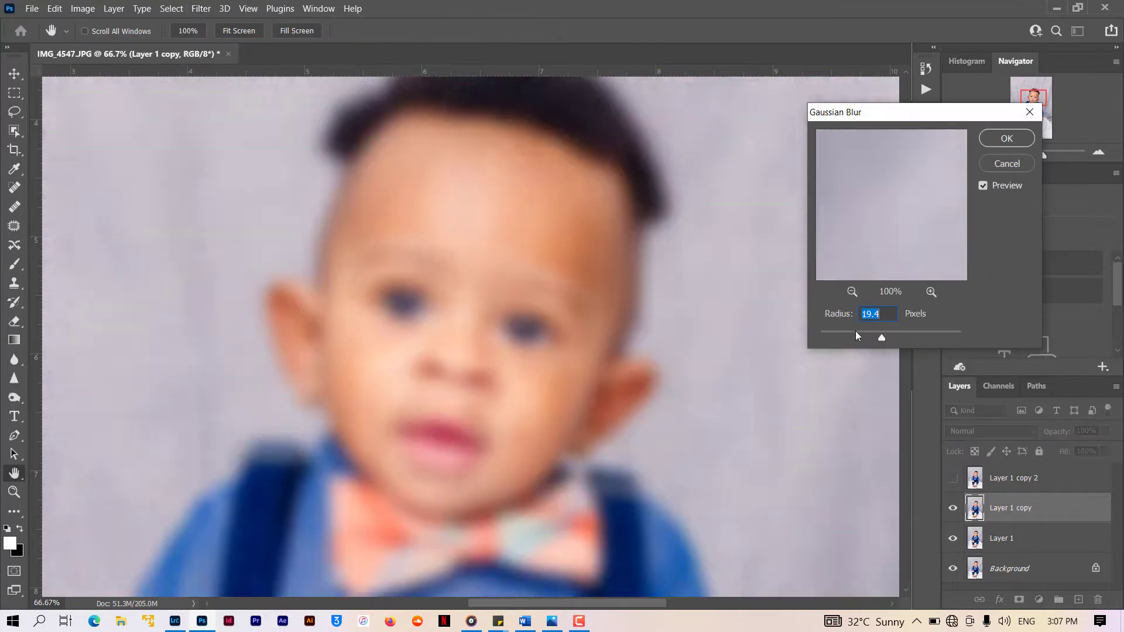
left_click(855, 332)
left_click(1006, 139)
Step: Show Layer 1 copy 2, extract its skin texture using Apply Image, and set its blend mode to Linear Light
left_click(953, 478)
left_click(1013, 478)
left_click(82, 9)
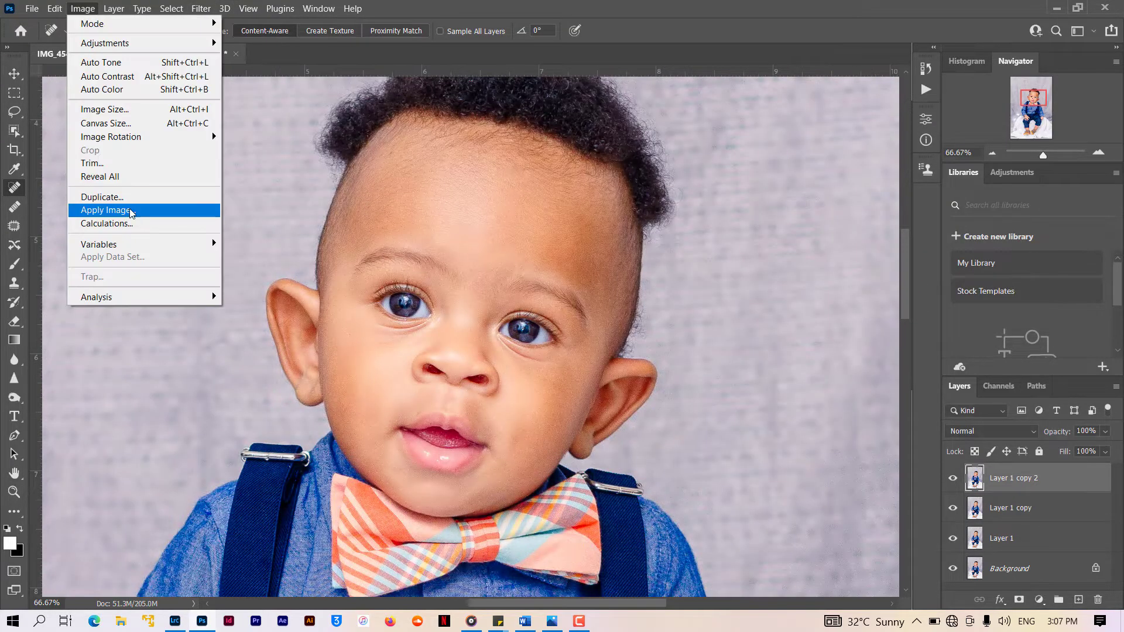
left_click(131, 211)
left_click(508, 188)
left_click(500, 241)
left_click(508, 250)
left_click(503, 542)
left_click(713, 175)
left_click(991, 432)
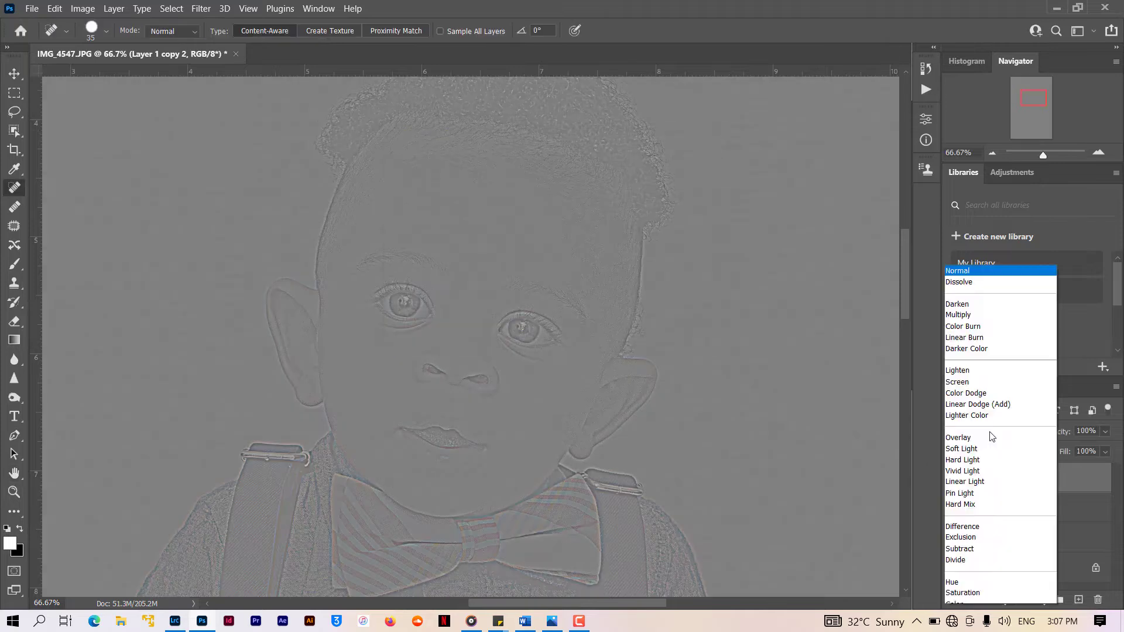
left_click(991, 482)
Step: Smooth the skin tones on Layer 1 copy using the Mixer Brush at size 150 with 9% wet, 75% load and 90% mix
left_click(997, 508)
left_click(14, 512)
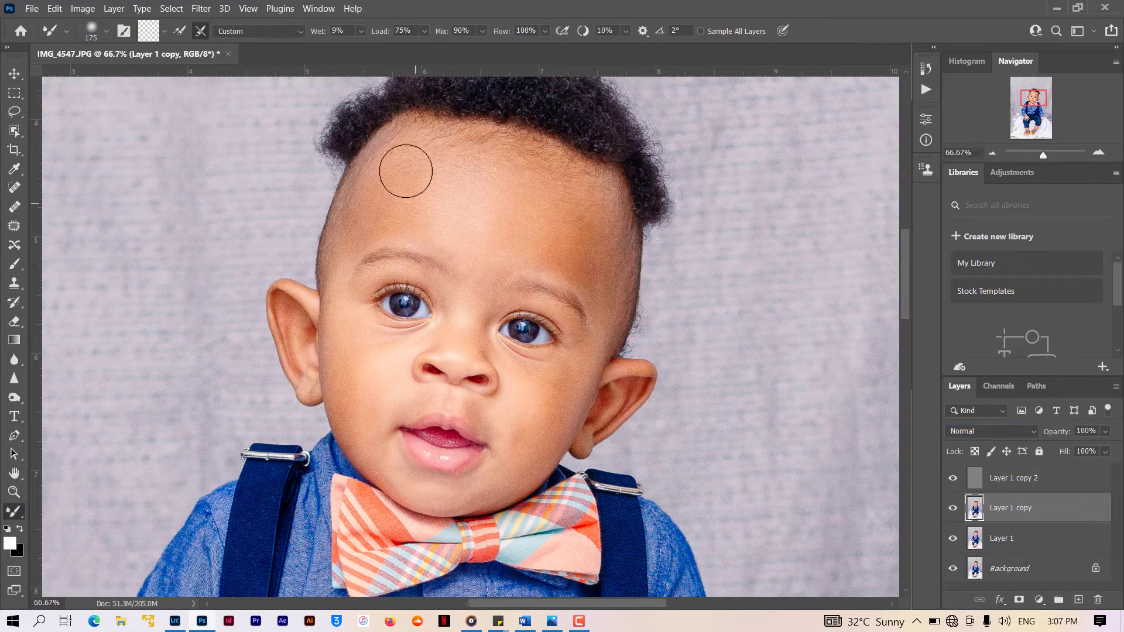
key("bracketleft")
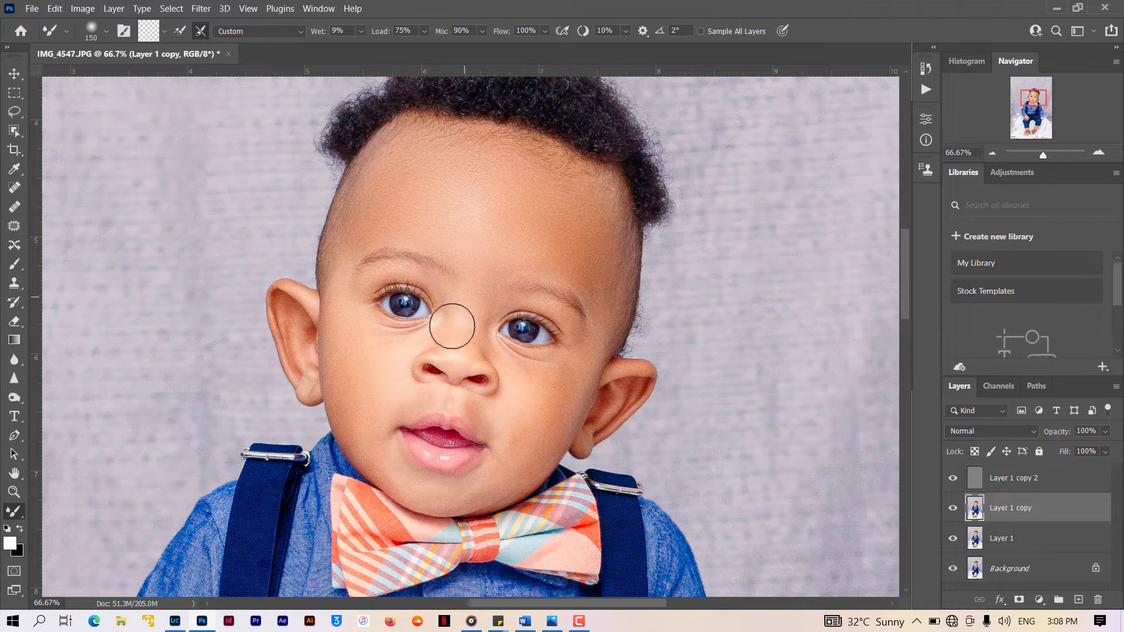
scroll(299, 316, "down", 10)
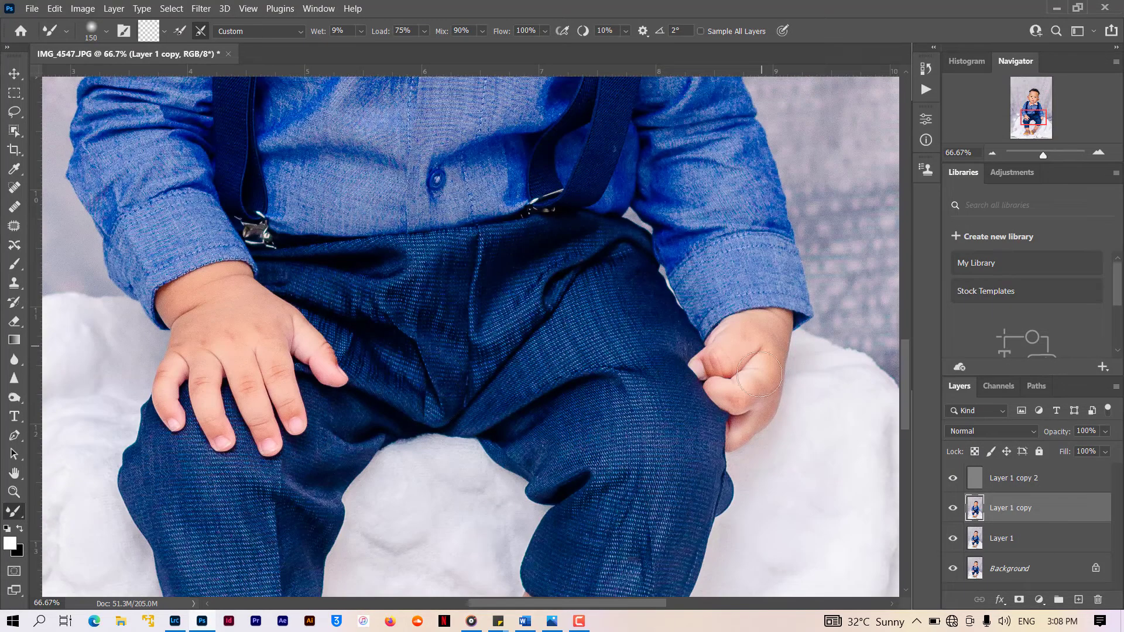
scroll(759, 380, "down", 5)
left_click_drag(1033, 112, 1033, 99)
Step: Lasso the forehead with a 22 px feather on Layer 1 copy and apply a Gaussian Blur to it
left_click(14, 226)
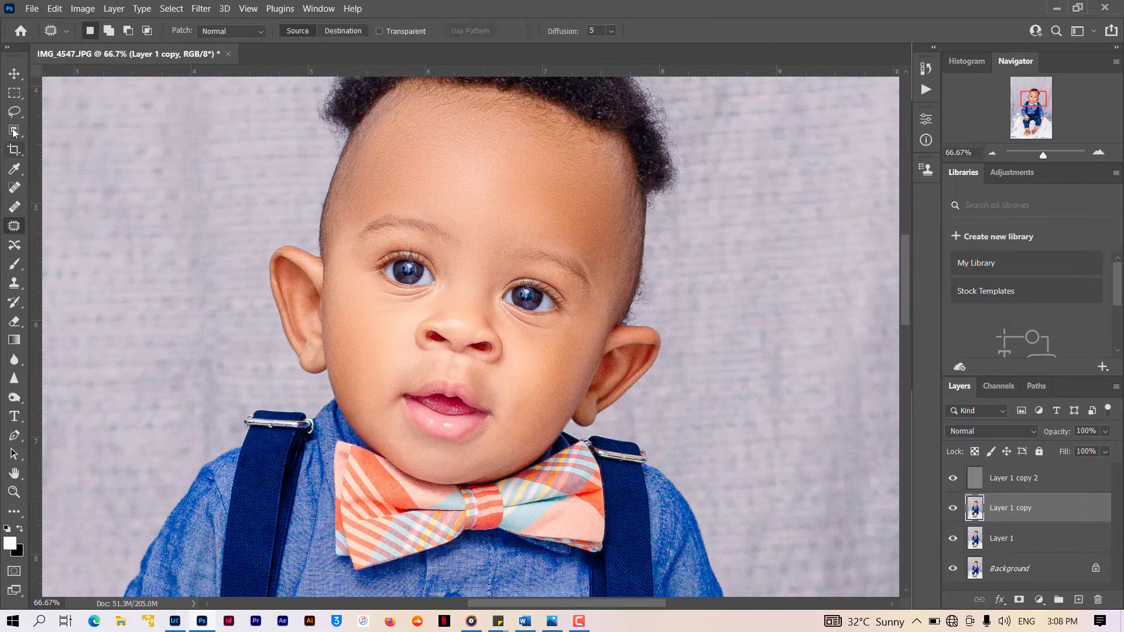
left_click(14, 111)
left_click_drag(567, 135, 436, 96)
left_click(201, 9)
mouse_move(213, 183)
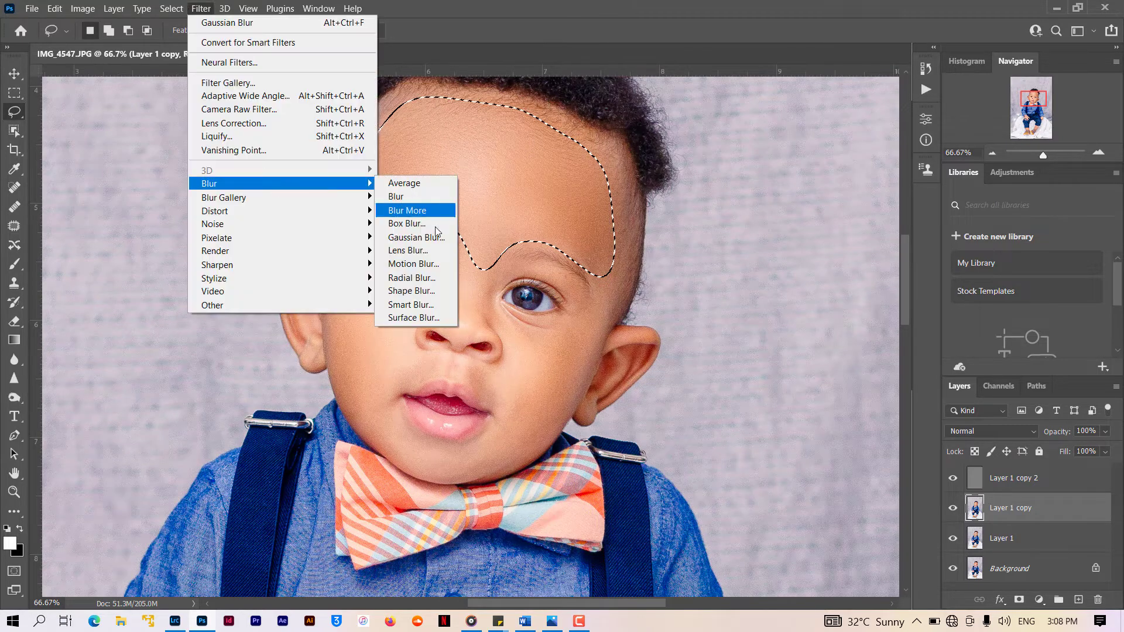
left_click(443, 237)
left_click_drag(880, 340, 885, 340)
key("Return")
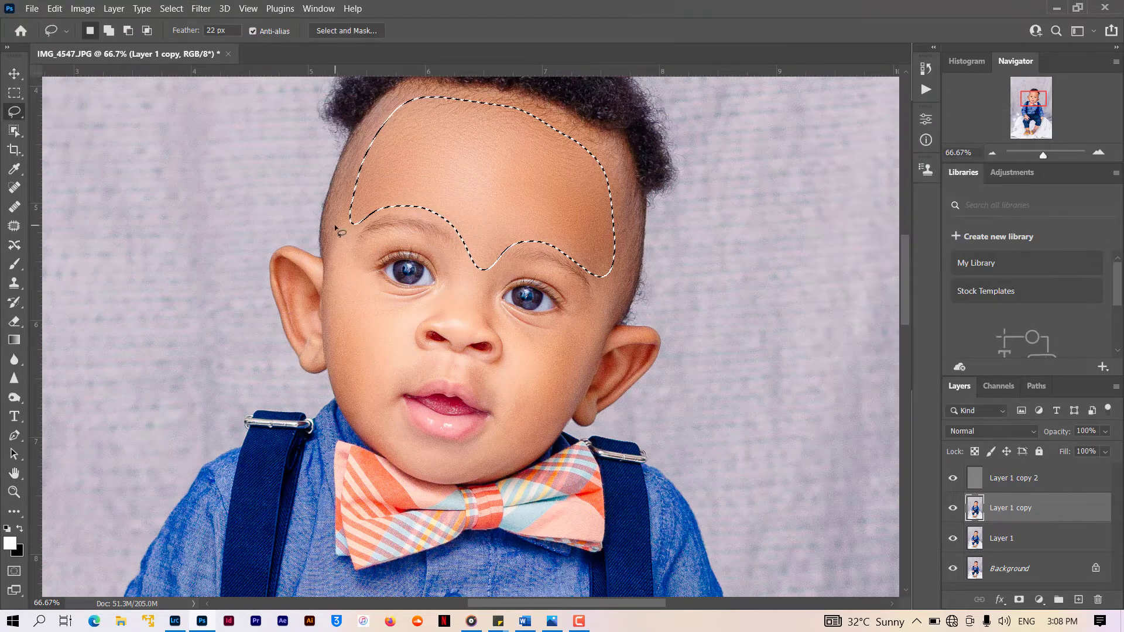
Step: Lasso the skin below the boy's right eye and reapply the Gaussian Blur to it
left_click_drag(334, 225, 422, 359)
left_click_drag(359, 259, 364, 265)
left_click(200, 8)
left_click(263, 22)
Step: Lasso the bridge of the nose and the other cheek in turn and reapply the Gaussian Blur to each
left_click_drag(450, 226, 426, 236)
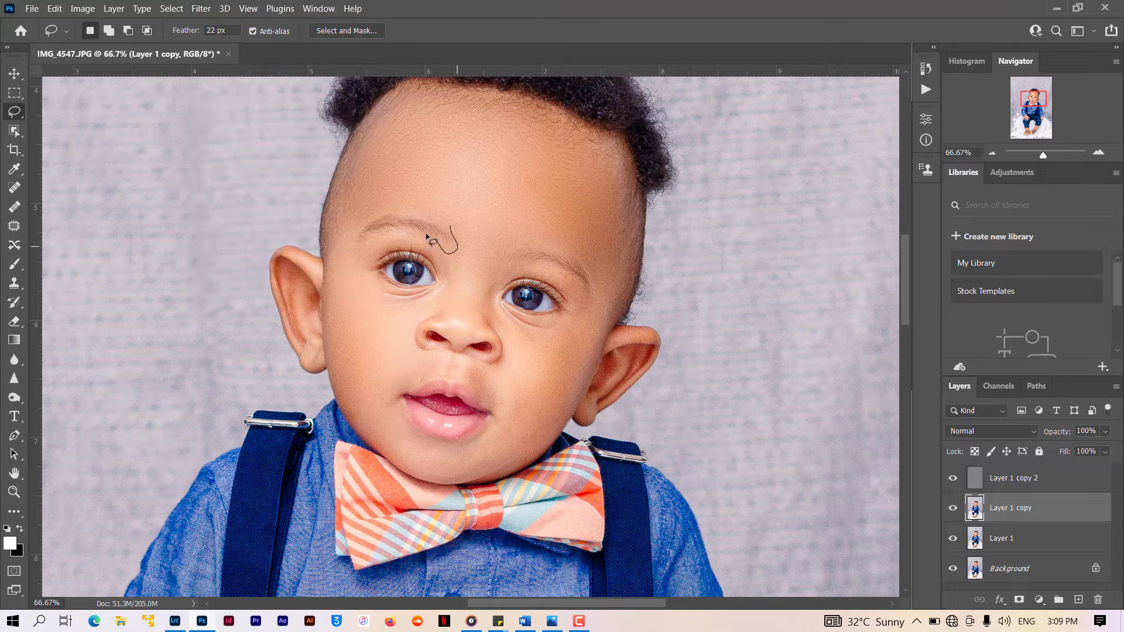
left_click(201, 8)
mouse_move(500, 311)
left_mouse_down()
mouse_move(514, 358)
mouse_move(497, 319)
left_mouse_up()
left_click(234, 21)
mouse_move(513, 325)
left_mouse_down()
mouse_move(546, 286)
mouse_move(509, 322)
left_mouse_up()
left_click(201, 8)
left_click(216, 23)
Step: Smooth the skin on the backs of both hands with lasso selections and the same blur
scroll(391, 351, "down", 10)
mouse_move(225, 265)
left_mouse_down()
mouse_move(206, 301)
mouse_move(221, 267)
left_mouse_up()
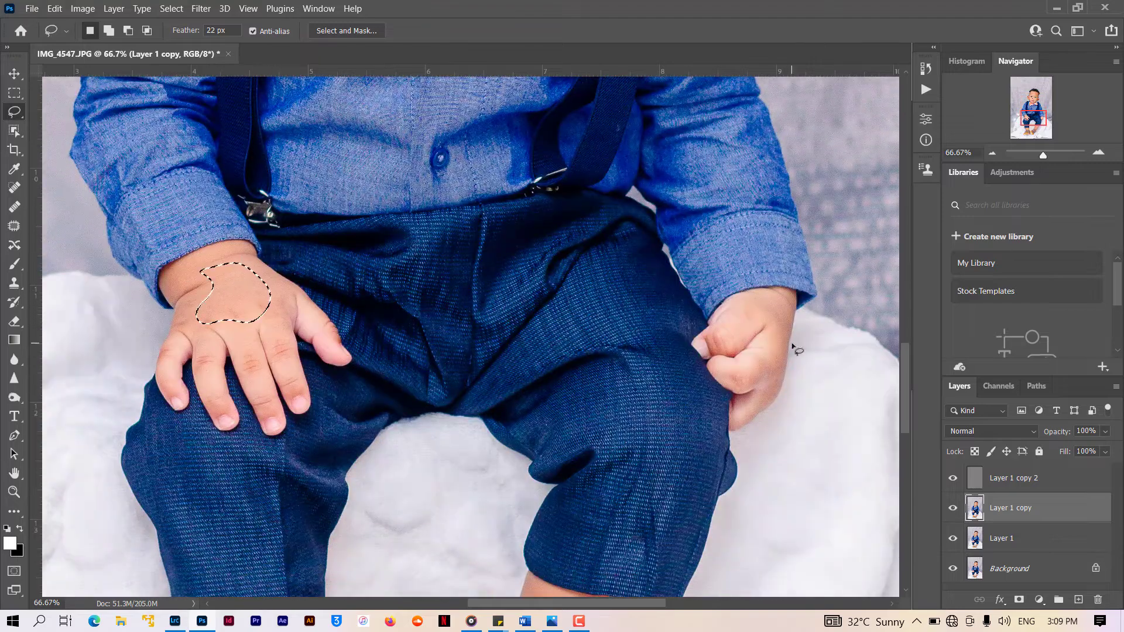
mouse_move(755, 304)
left_mouse_down()
mouse_move(796, 349)
mouse_move(758, 307)
left_mouse_up()
Step: Lasso the bare skin of each lower leg, reapply the Gaussian Blur, and fit the whole photo on screen
scroll(539, 250, "down", 6)
left_click_drag(539, 249, 535, 247)
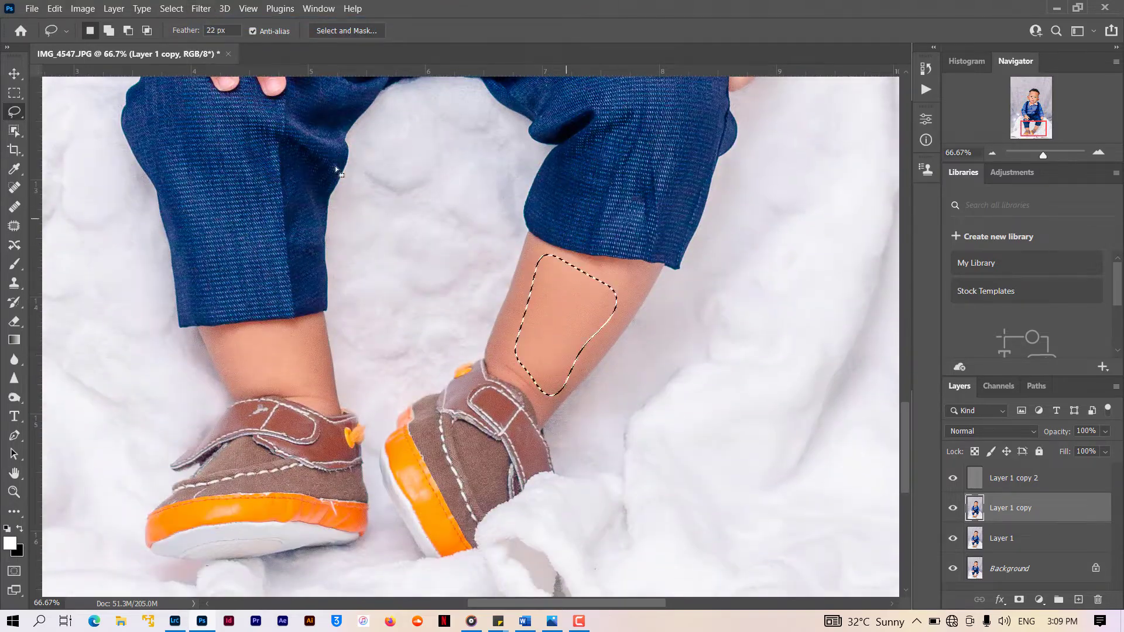
key("ctrl+alt+f")
left_click_drag(304, 331, 232, 344)
key("ctrl+alt+f")
key("z")
key("ctrl+0")
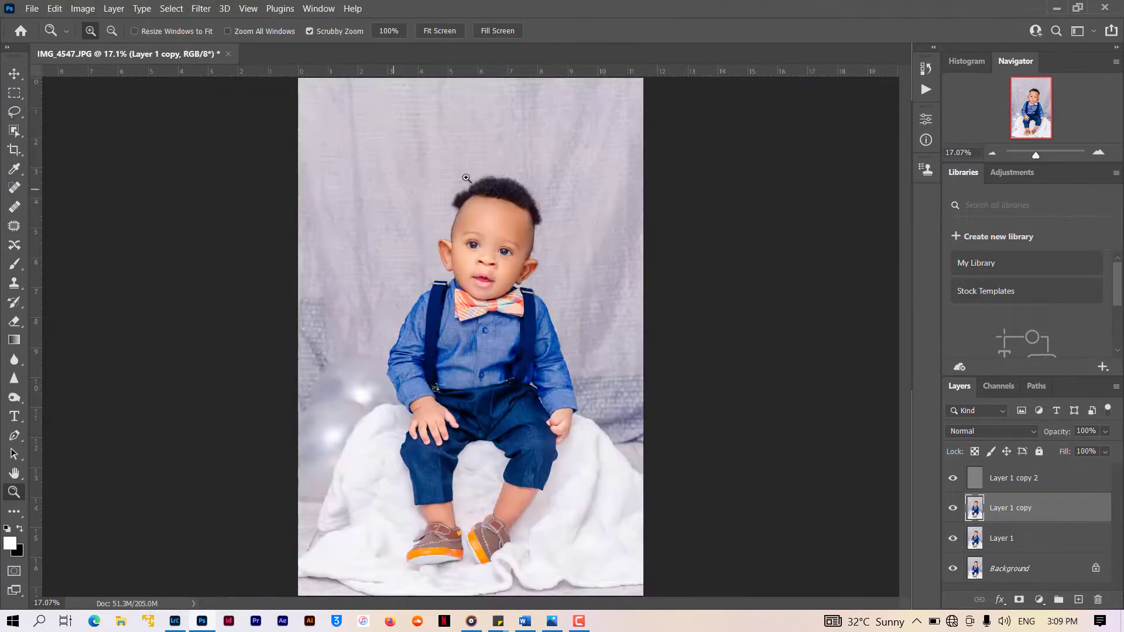
Step: Duplicate the Background layer and move the copy to the top of the layer stack
left_click(502, 315)
left_click(490, 272)
left_click(480, 249)
left_click(469, 223)
left_click(447, 266)
left_click_drag(1076, 570, 1078, 599)
left_click_drag(1049, 563, 1047, 466)
Step: Create a Soft Light layer filled with neutral gray and duplicate it for dodging and burning
key("ctrl+shift+n")
left_click(490, 236)
left_click(490, 400)
left_click(490, 257)
key("Return")
key("ctrl+j")
Step: Brighten the nose highlights on Layer 2 copy with the Dodge tool at size 8, midtones range and 15% exposure
left_click(455, 375)
left_click(455, 374)
left_click(454, 374)
left_click(454, 375)
key("o")
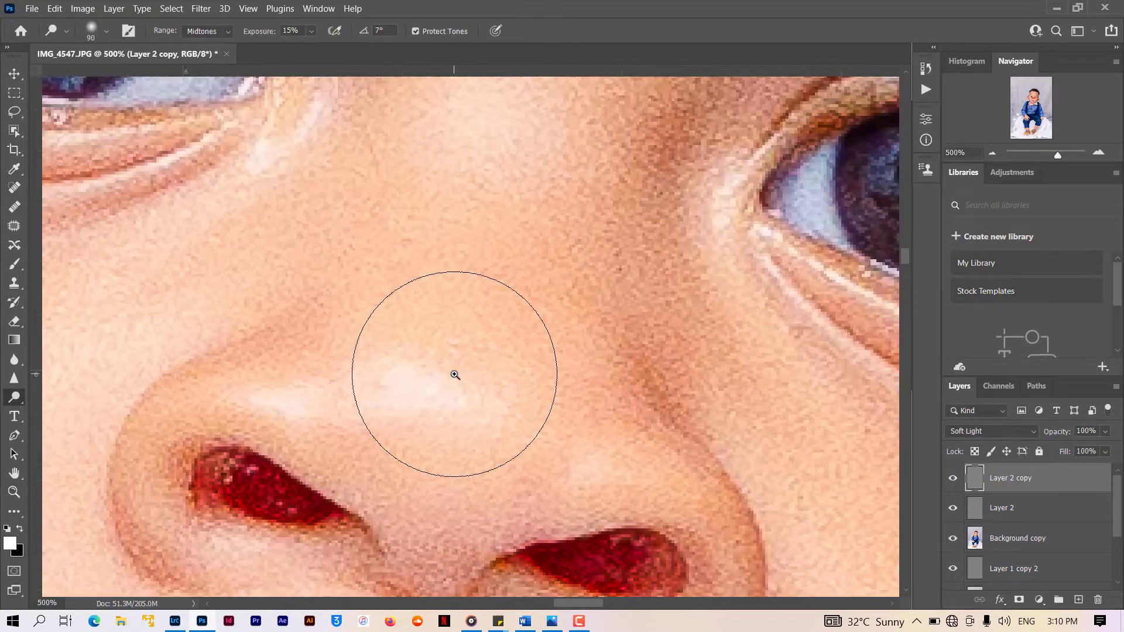
key("bracketleft")
key("bracketleft")
key("bracketleft")
key("bracketleft")
key("bracketleft")
key("bracketleft")
key("bracketleft")
left_click_drag(428, 392, 422, 402)
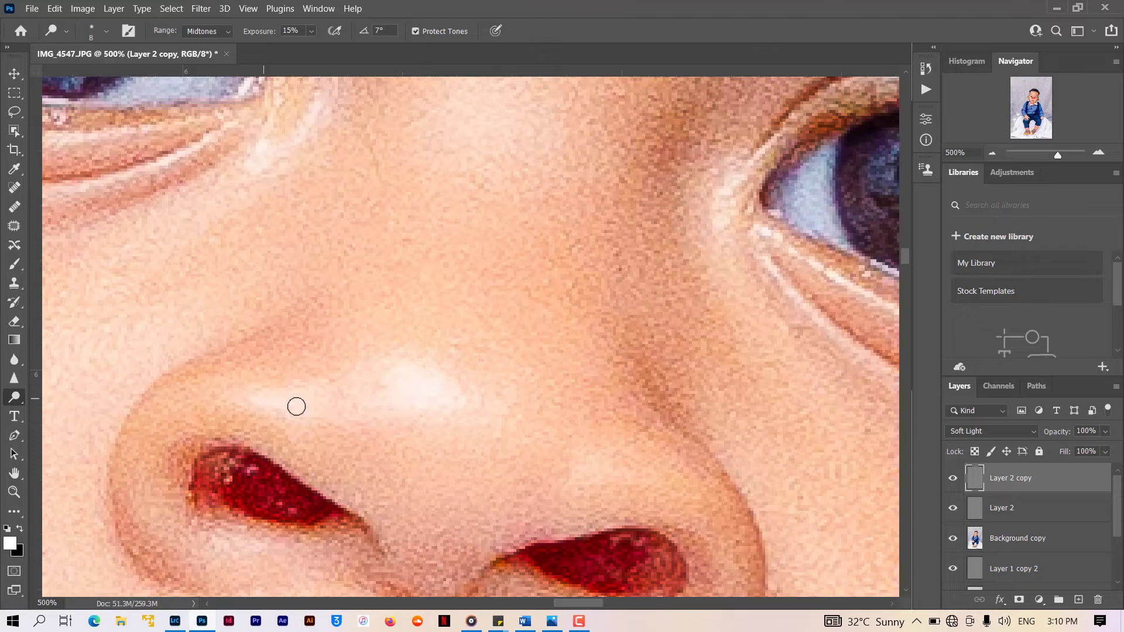
Step: Dodge the broader highlights of the face on Layer 2 copy, enlarging the brush to 100
left_click(991, 155)
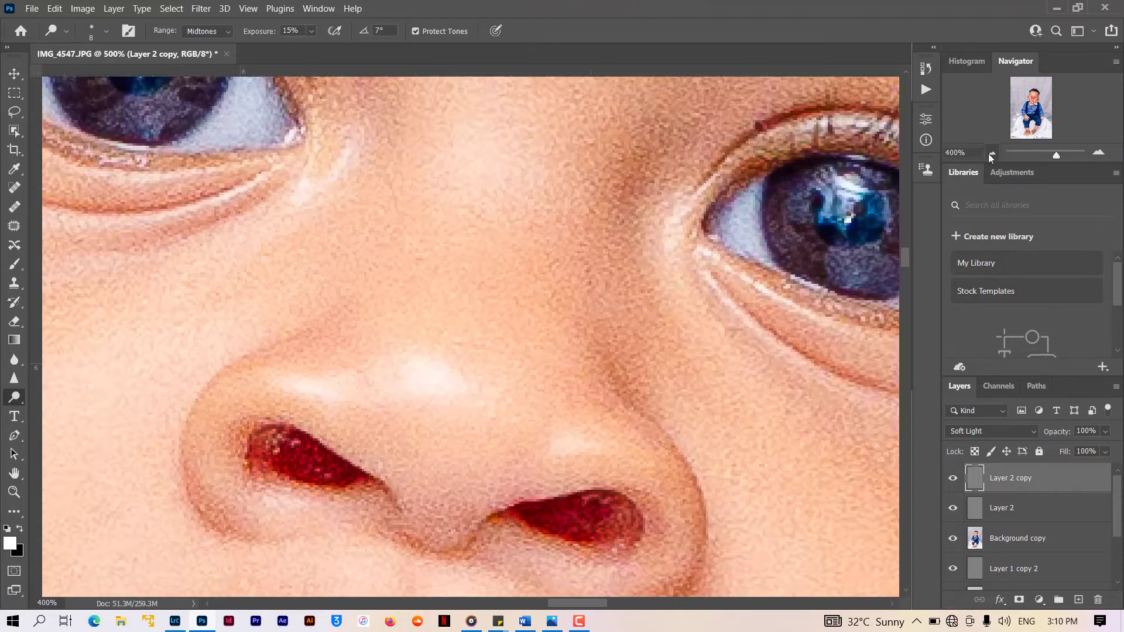
left_click(990, 155)
key("bracketright")
key("bracketright")
key("bracketright")
key("bracketright")
left_click(990, 157)
left_click(991, 152)
left_click(991, 153)
key("bracketright")
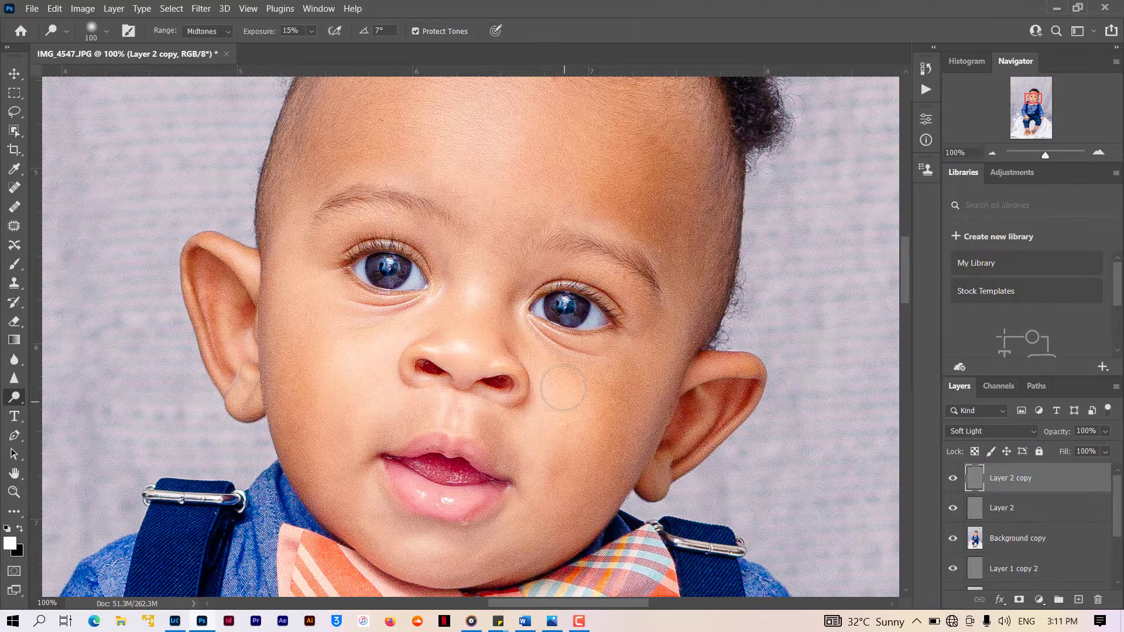
Step: Dodge the highlights on the hands and legs with the brush enlarged to 175
scroll(563, 388, "up", 5)
left_click_drag(1033, 95, 1033, 120)
key("bracketright")
key("bracketright")
key("bracketright")
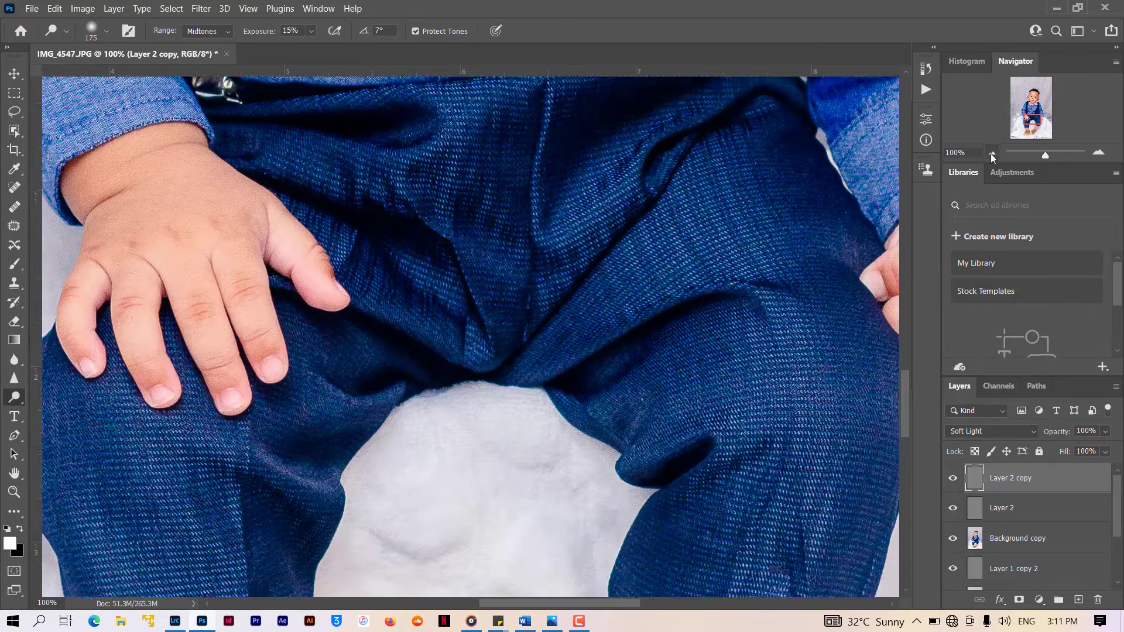
left_click(991, 152)
scroll(614, 422, "down", 5)
scroll(469, 333, "up", 12)
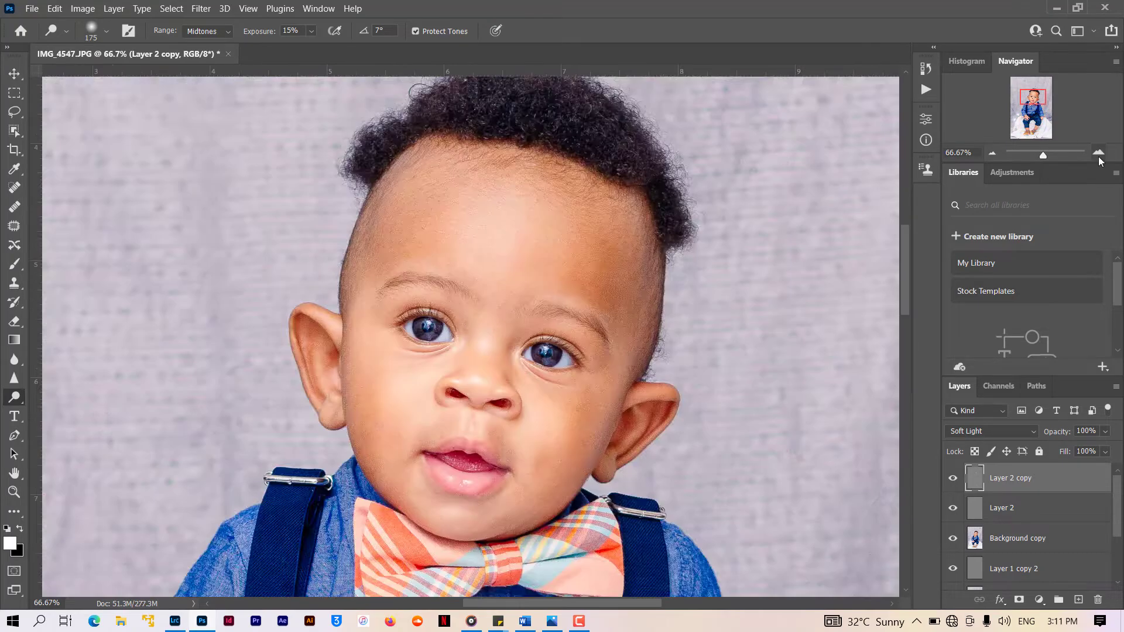
Step: Zoom in on the eyes and nose and make Layer 2 the active layer
left_click(1098, 153)
left_click(1098, 152)
left_click(980, 508)
key("ctrl+o")
type("O")
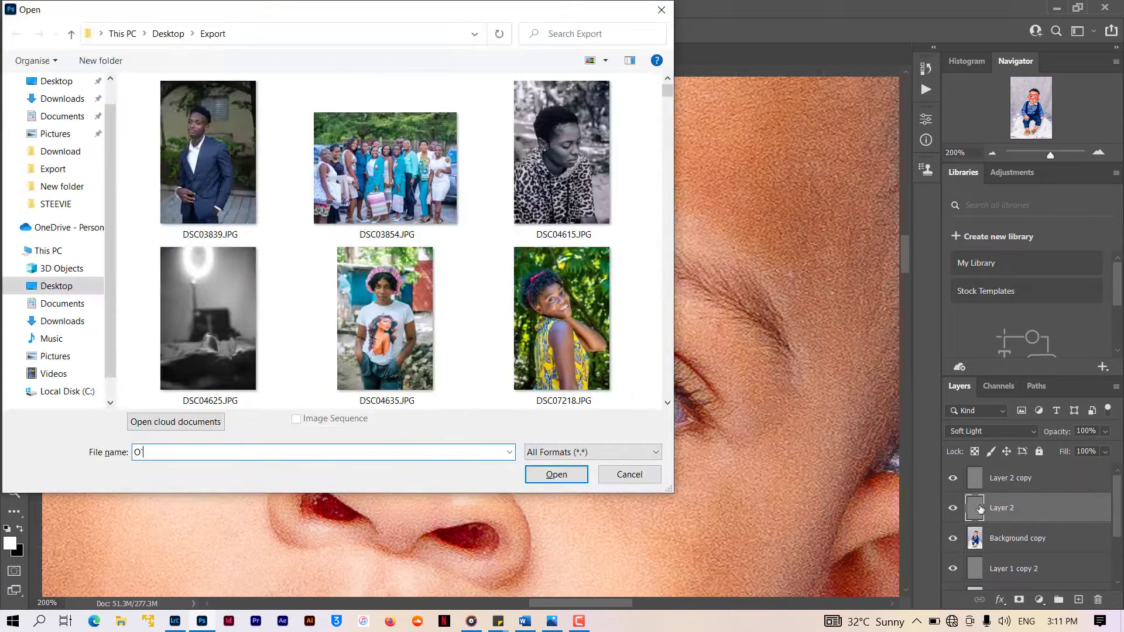
key("Escape")
Step: Darken the facial shadows on Layer 2 with the Burn tool at midtones range and 13% exposure, enlarging the brush to 80
key("o")
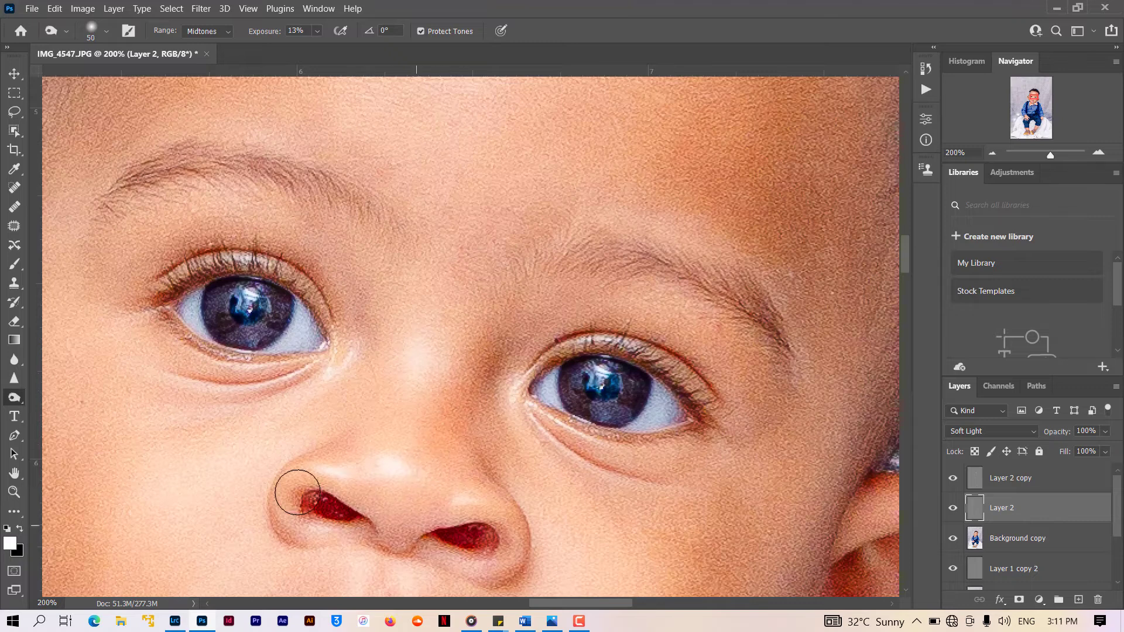
key("ctrl+minus")
key("ctrl+minus")
key("bracketright")
key("bracketright")
key("bracketright")
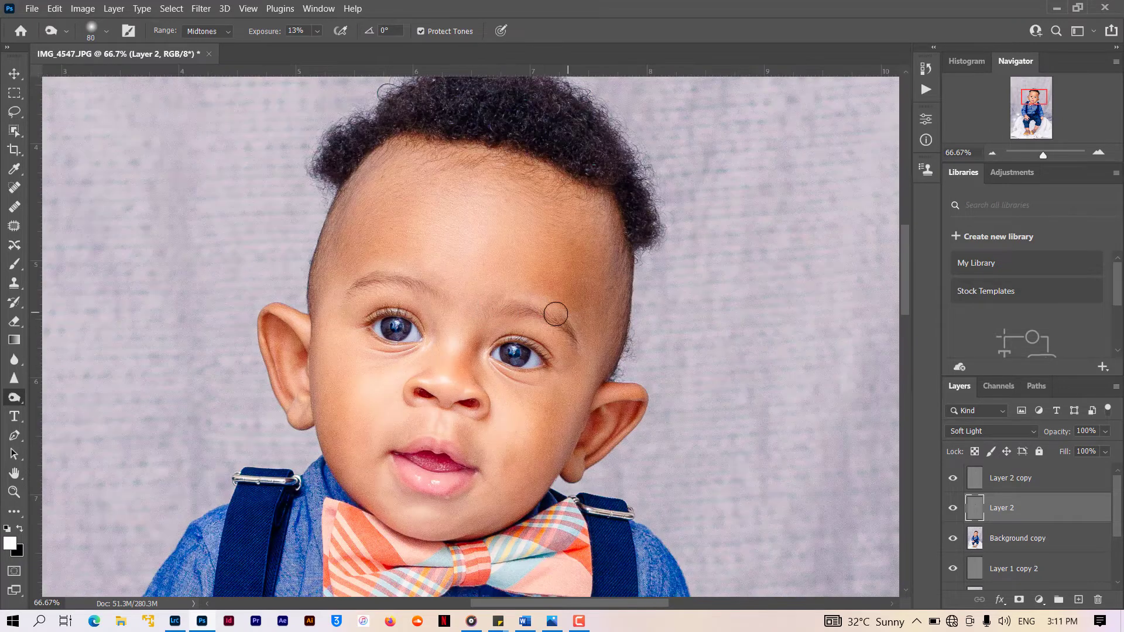
Step: Burn the edges of the jaw, cheeks and forehead on Layer 2 with the brush enlarged to 200
left_click_drag(512, 505, 533, 442)
left_click_drag(567, 216, 561, 203)
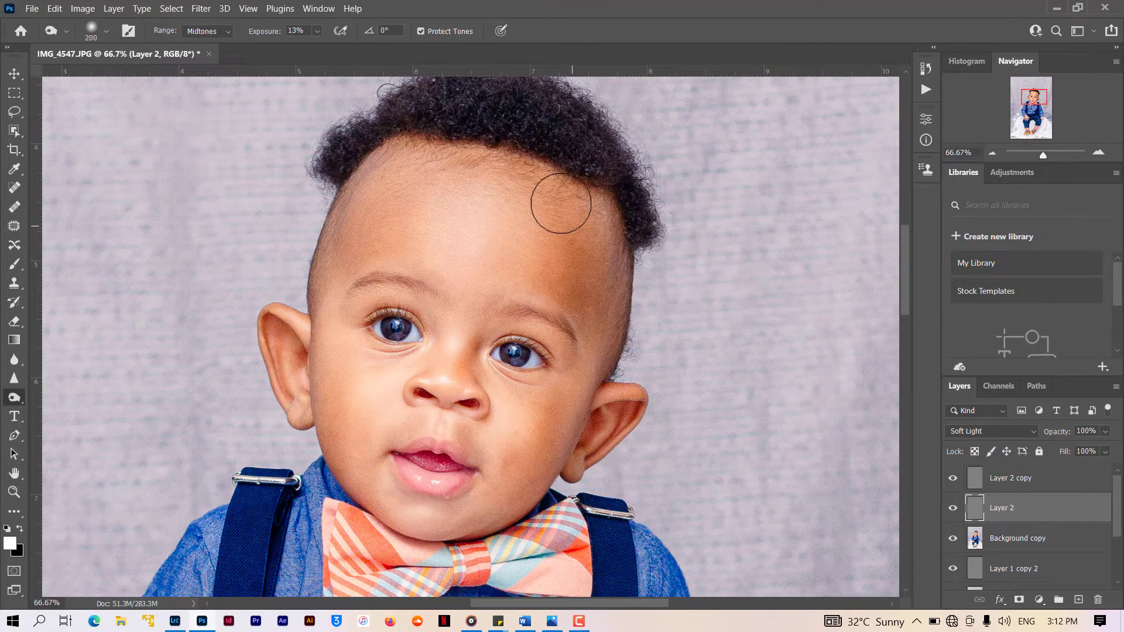
left_click_drag(376, 202, 358, 216)
mouse_move(347, 429)
left_mouse_down()
mouse_move(371, 502)
mouse_move(454, 516)
left_mouse_up()
Step: Darken the edges of the hands with the Burn tool at size 200 and fit the whole photo on screen
left_click_drag(1025, 115, 1033, 116)
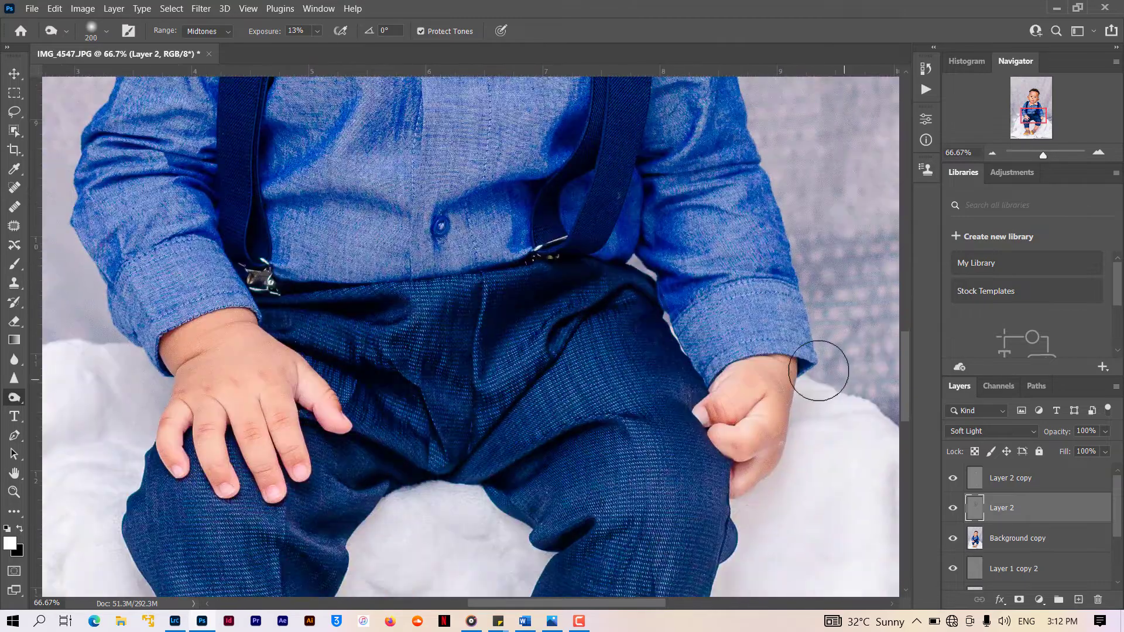
scroll(304, 509, "down", 3)
key("z")
right_click(286, 406)
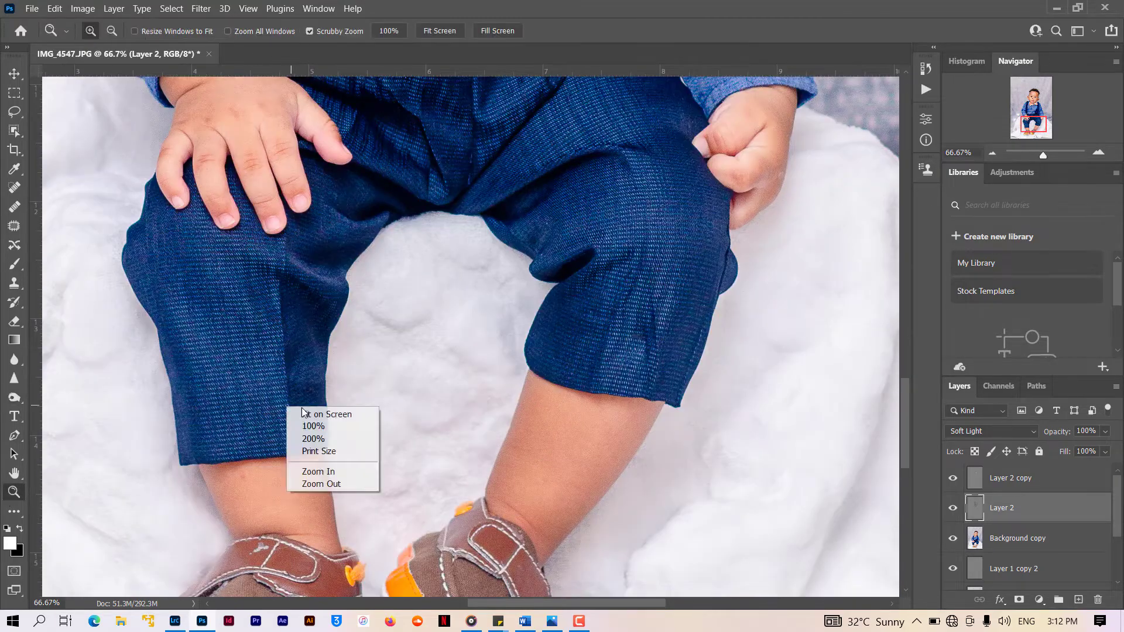
left_click(321, 414)
Step: Move Background copy to the top of the layer stack and hide it to compare before and after
left_click(474, 234)
left_click(474, 234)
left_click_drag(1005, 536, 1002, 467)
left_click(952, 478)
key("ctrl+0")
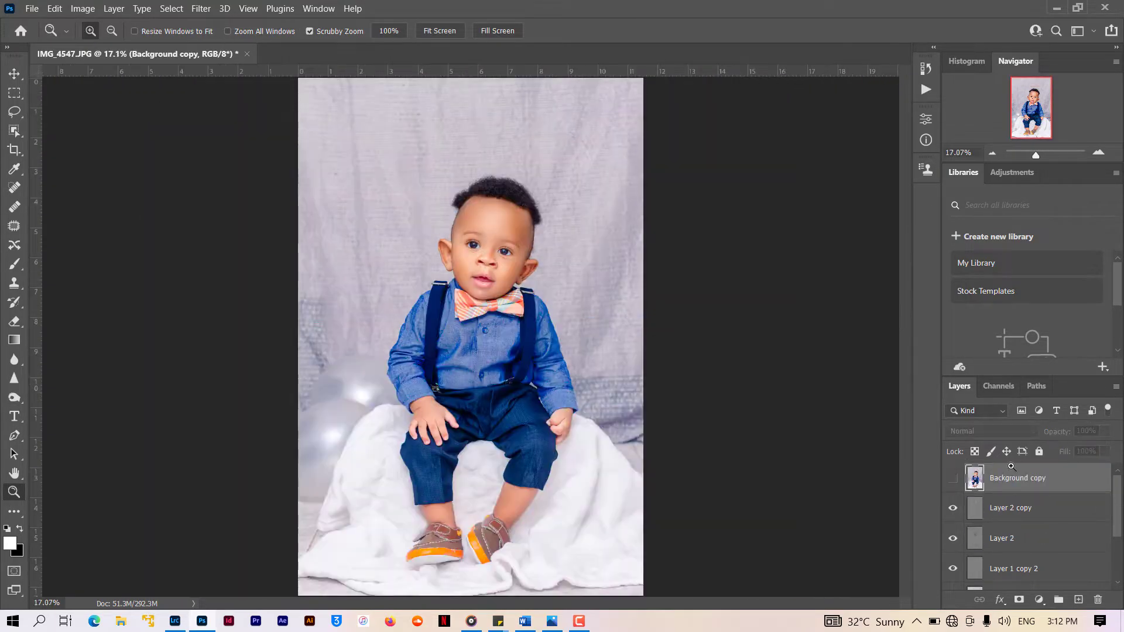
Step: Set the opacity of Layer 2 copy to 80%
left_click(1021, 538)
left_click(1058, 506)
left_click_drag(1090, 448, 1099, 448)
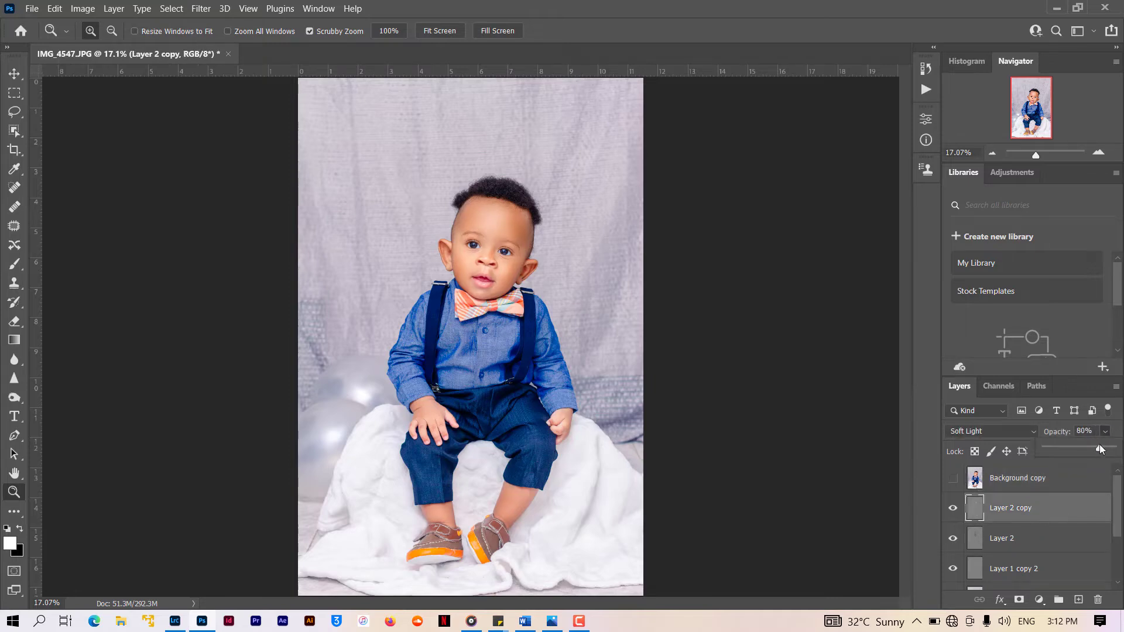
Step: Add a Selective Color adjustment layer and, for Yellows, set cyan to -67% and adjust the yellow amount
left_click(1039, 600)
left_click(1038, 592)
left_click(803, 178)
left_click(804, 197)
left_click_drag(821, 208, 775, 210)
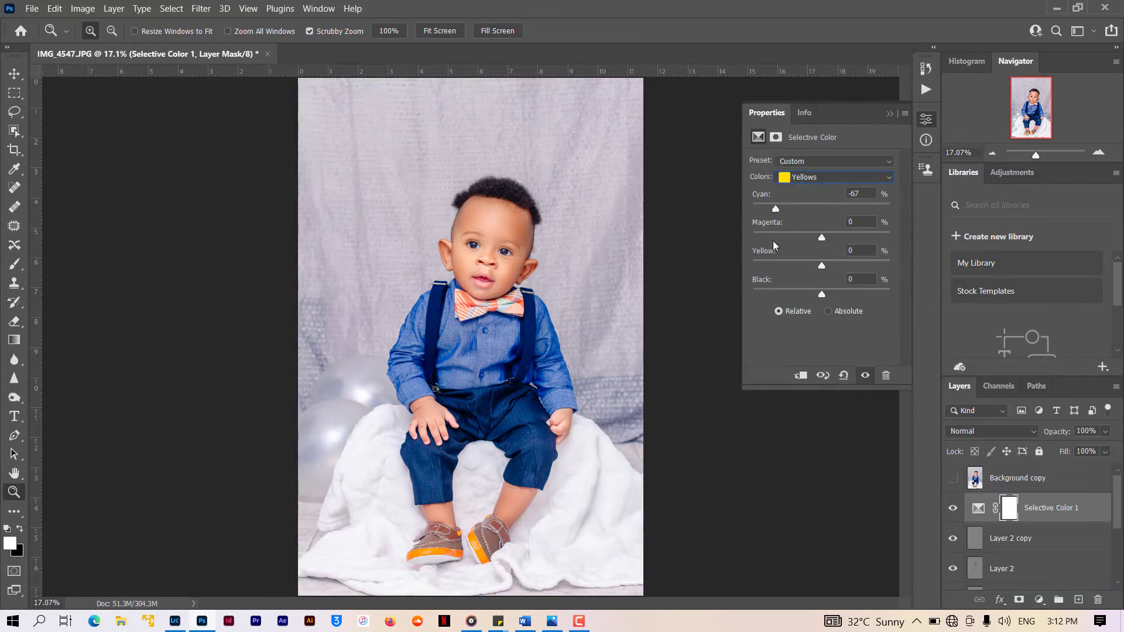
left_click_drag(770, 267, 817, 269)
left_click(890, 114)
Step: Add a Hue/Saturation adjustment with saturation -89 and lightness +19, and invert its mask to black
left_click(491, 233)
left_click(491, 233)
left_click(491, 233)
left_click(491, 233)
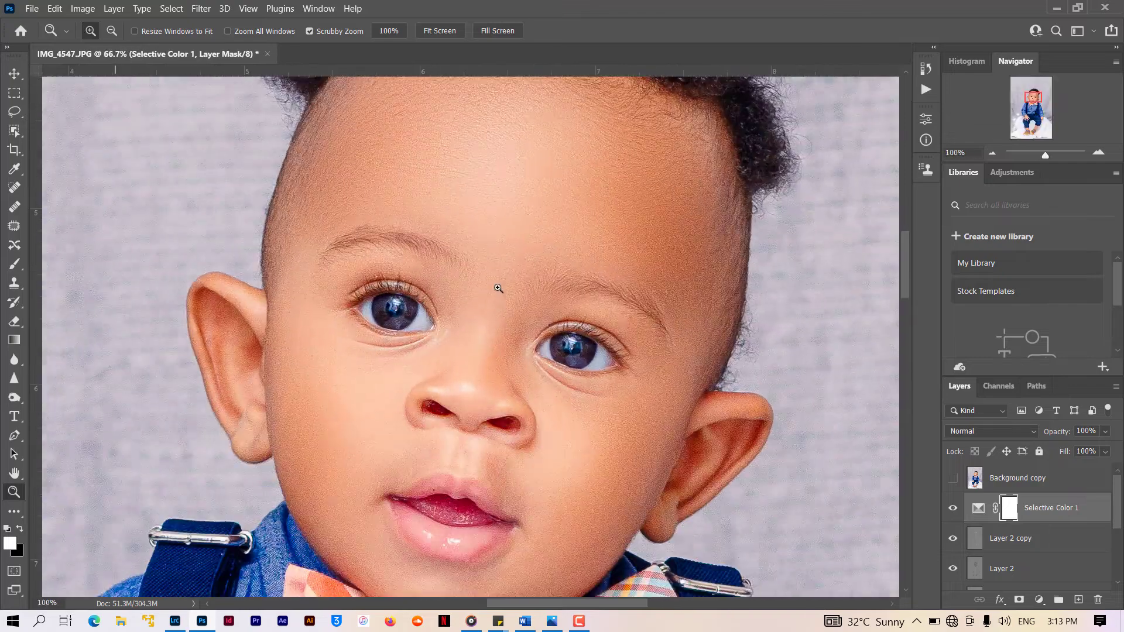
left_click(496, 289)
left_click(1039, 599)
left_click(1042, 464)
left_click_drag(821, 246, 760, 246)
left_click_drag(821, 275, 834, 275)
key("ctrl+i")
Step: Paint the Hue/Saturation effect onto the whites of the eyes through the mask and fit the photo on screen
key("b")
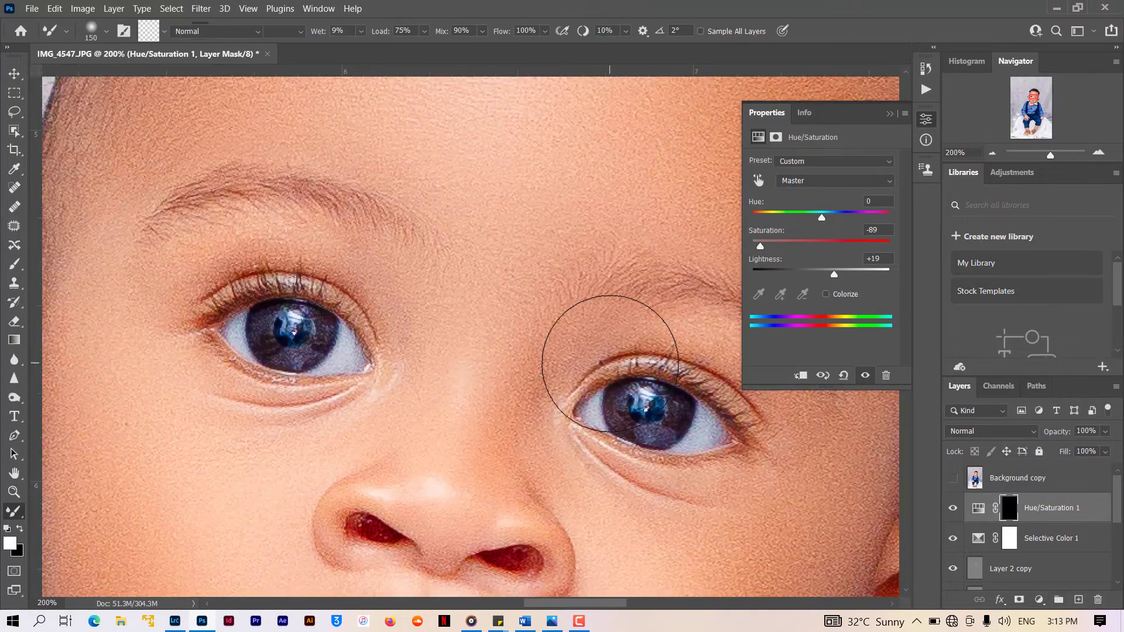
key("b")
left_click_drag(345, 333, 320, 364)
key("z")
right_click(626, 275)
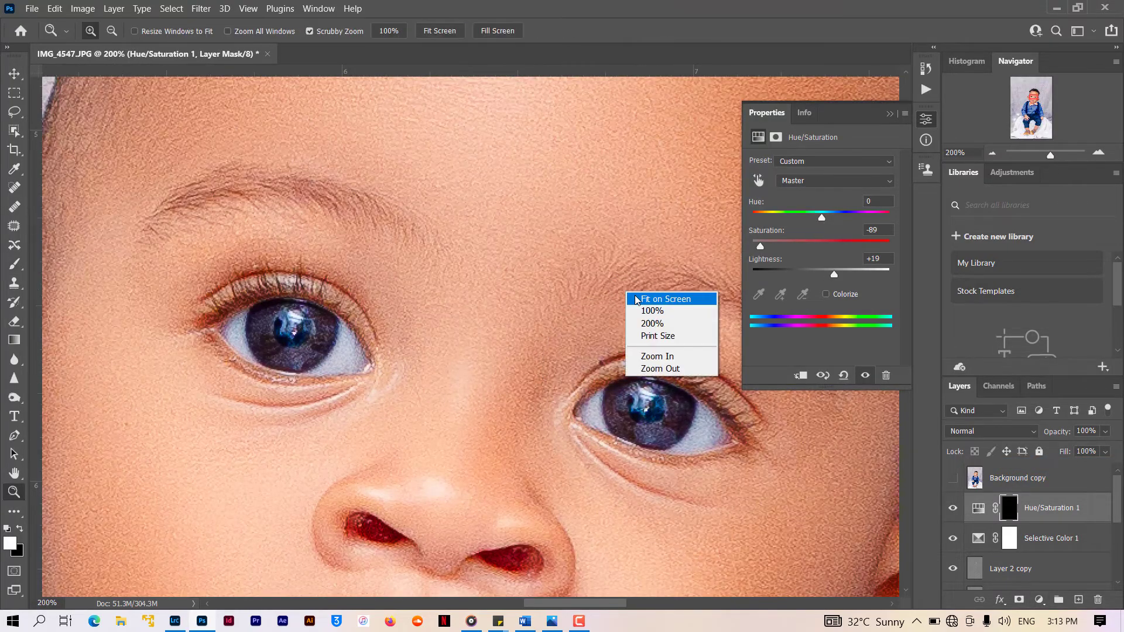
left_click(646, 282)
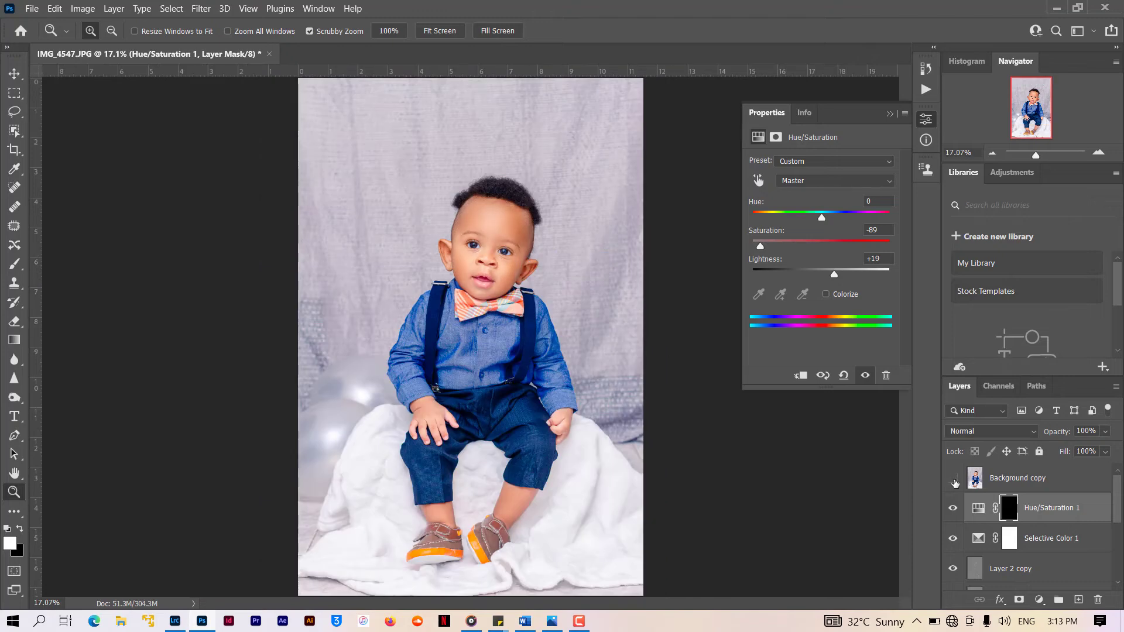
Step: Examine the retouched portrait in full-screen mode, checking the face and eyes up close and the photo as a whole
key("f")
key("f")
left_click(600, 234)
left_click(600, 234)
left_click(599, 233)
right_click(601, 234)
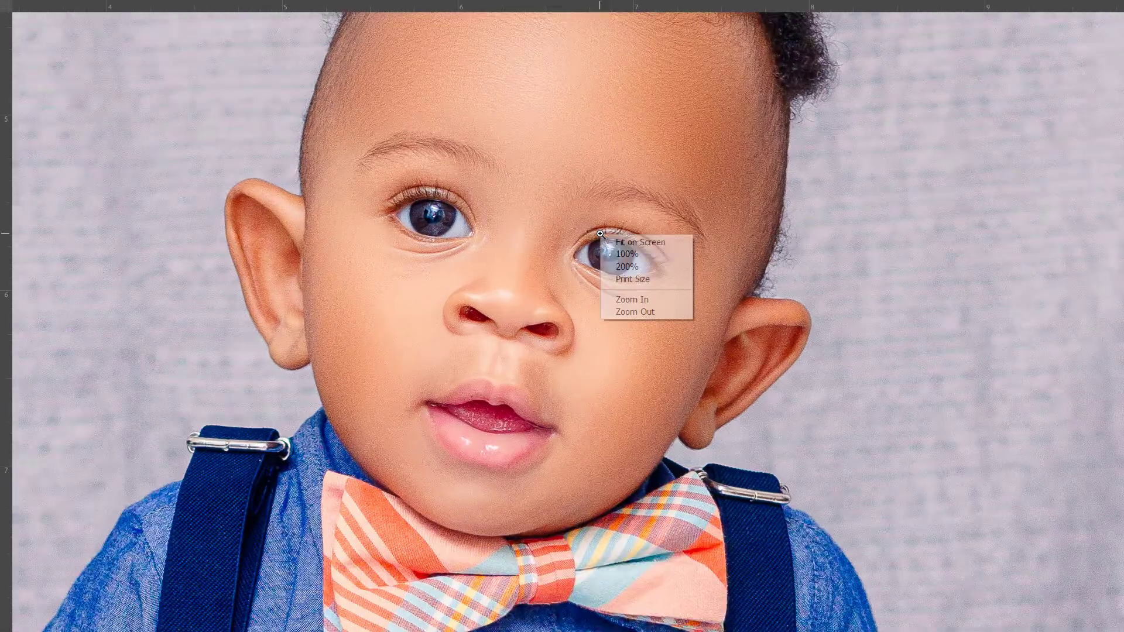
left_click(630, 242)
key("ctrl+plus")
key("ctrl+plus")
key("ctrl+plus")
key("ctrl+plus")
key("ctrl+minus")
key("ctrl+minus")
key("ctrl+minus")
key("ctrl+minus")
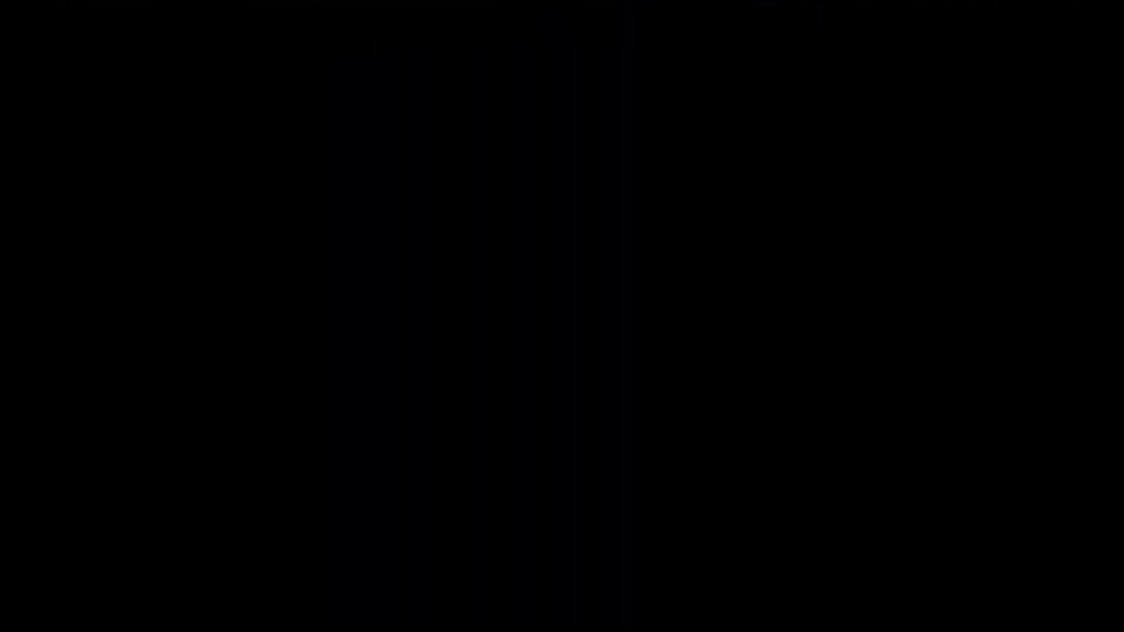